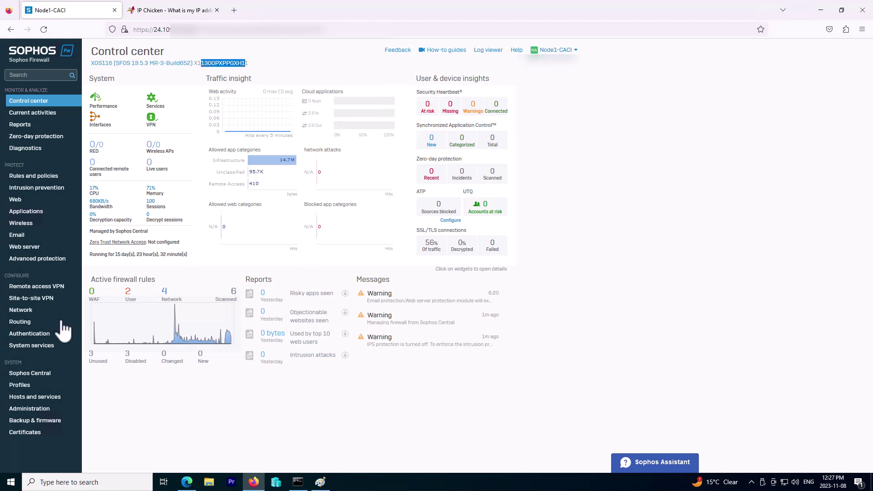
- Open the Network interfaces list and select the WORKSTATION interface's IP address and subnet mask
{"action": "left_click", "coordinate": [28, 310]}
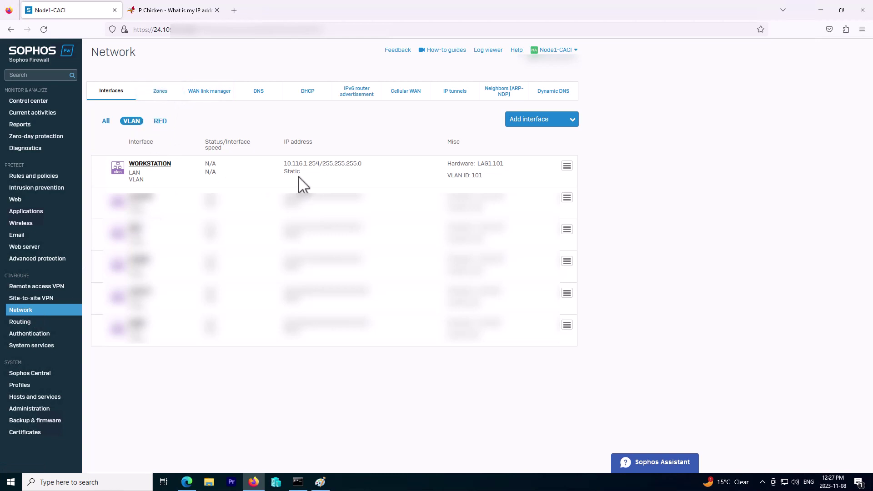
{"action": "left_click_drag", "start_coordinate": [307, 167], "coordinate": [282, 164]}
{"action": "triple_click", "coordinate": [291, 164]}
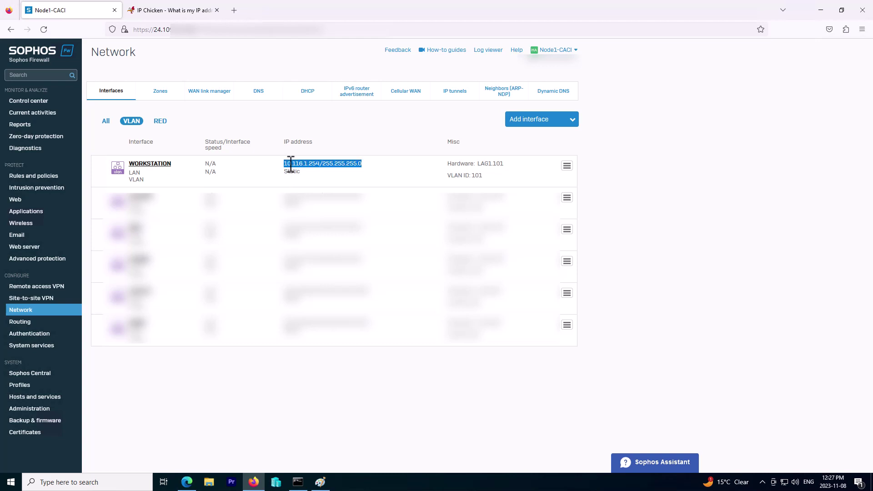
- Re-run the ping to 10.116.1.100 in Command Prompt, then minimize the prompt window
{"action": "left_click", "coordinate": [298, 481]}
{"action": "double_click", "coordinate": [151, 220]}
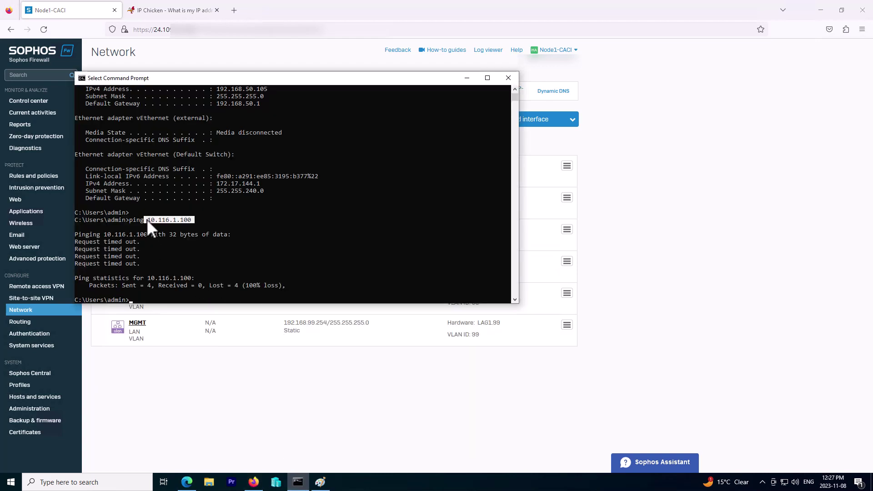
{"action": "right_click", "coordinate": [160, 225]}
{"action": "key", "text": "Return"}
{"action": "key", "text": "Return"}
{"action": "key", "text": "Return"}
{"action": "key", "text": "Up"}
{"action": "key", "text": "Return"}
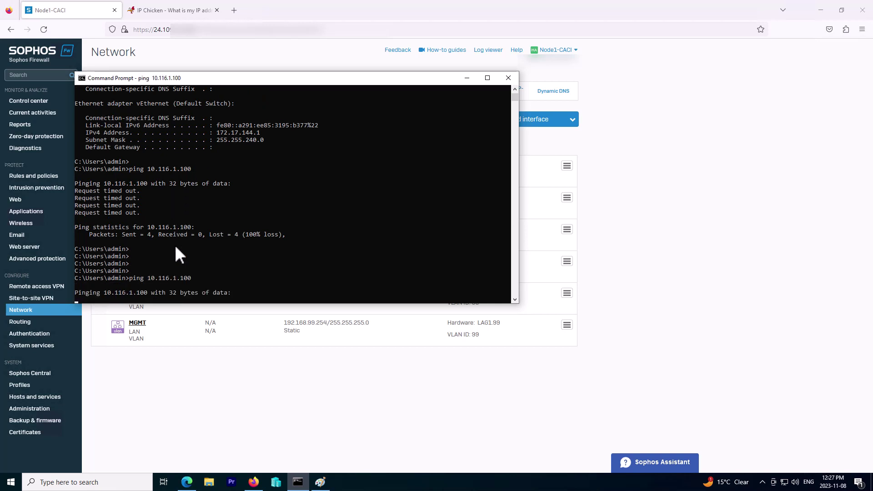
{"action": "left_click", "coordinate": [467, 79]}
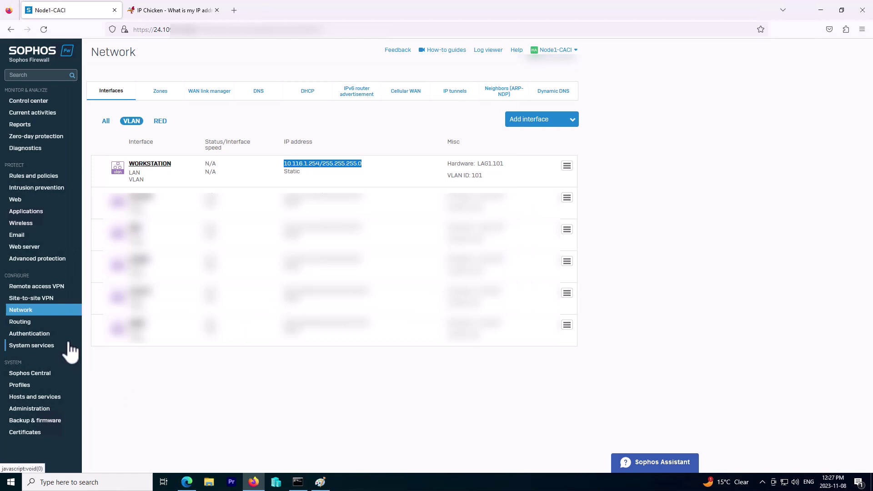
- Start a new user under Authentication > Users with username Vpn1
{"action": "left_click", "coordinate": [40, 337]}
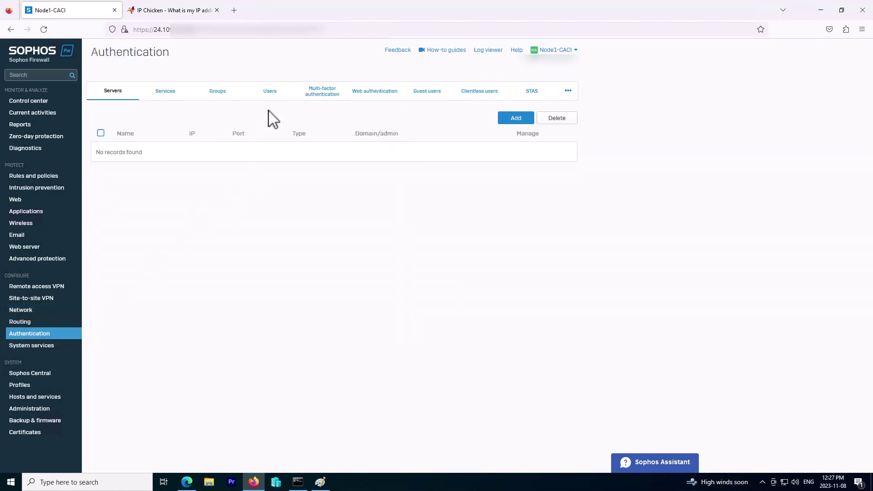
{"action": "left_click", "coordinate": [270, 93]}
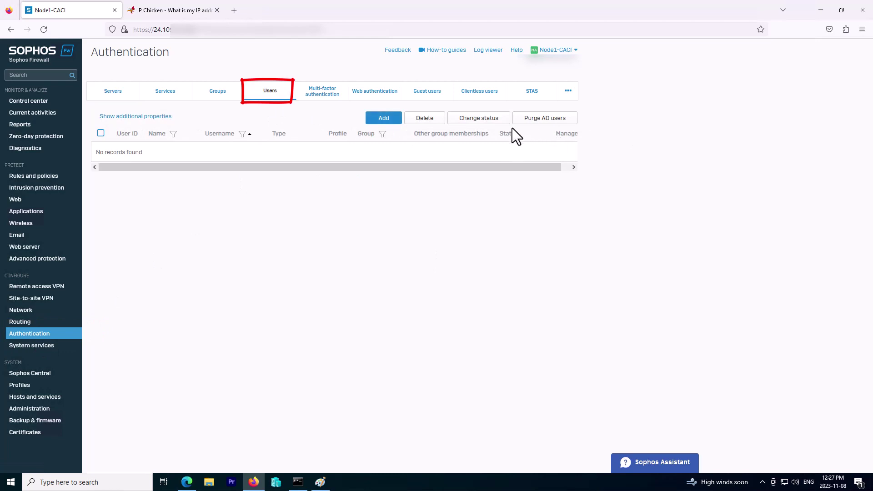
{"action": "left_click", "coordinate": [385, 119]}
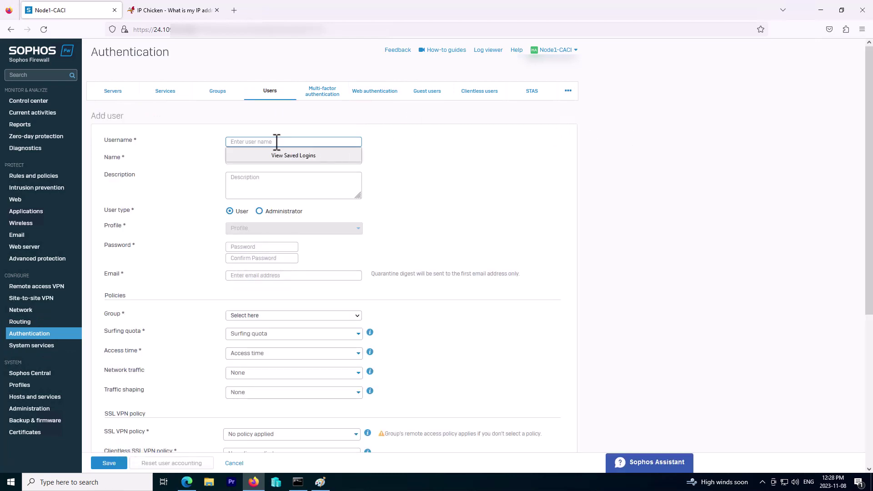
{"action": "left_click", "coordinate": [276, 141]}
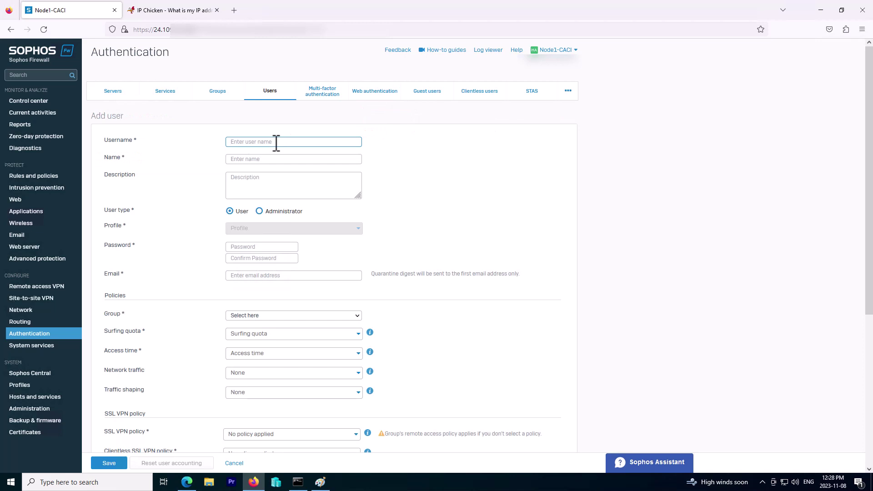
{"action": "type", "text": "vp"}
- Fill in display name vpn1, a matching password and confirmation, and a test e-mail address
{"action": "left_click", "coordinate": [246, 161]}
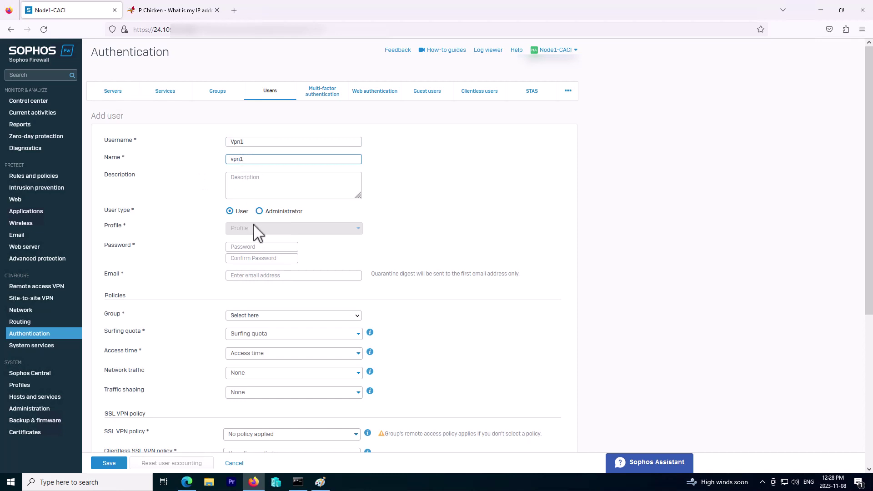
{"action": "left_click", "coordinate": [258, 247]}
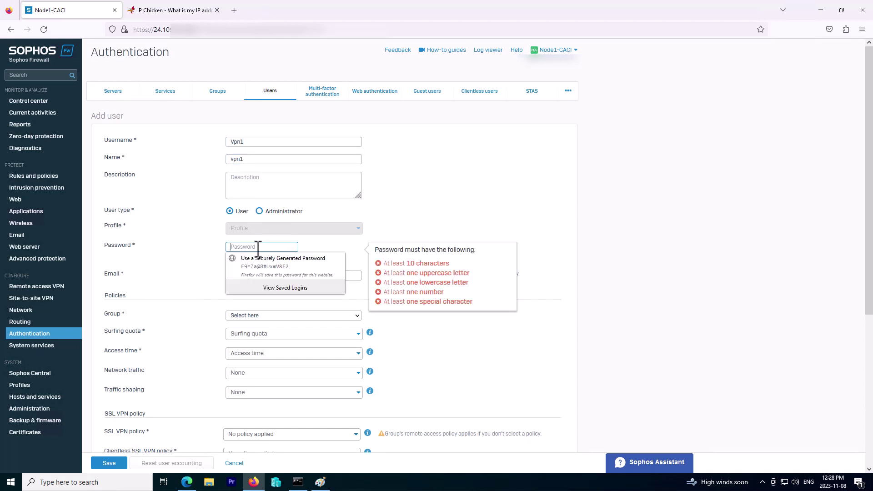
{"action": "type", "text": "v1"}
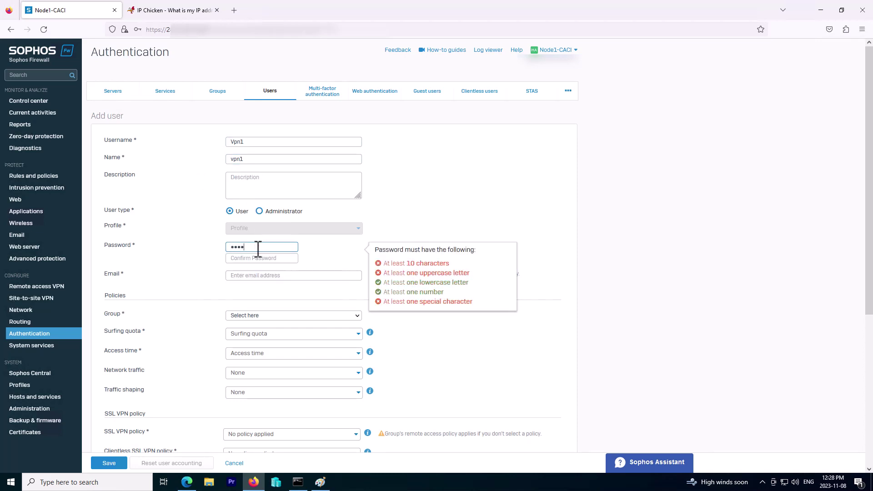
{"action": "left_click", "coordinate": [266, 258]}
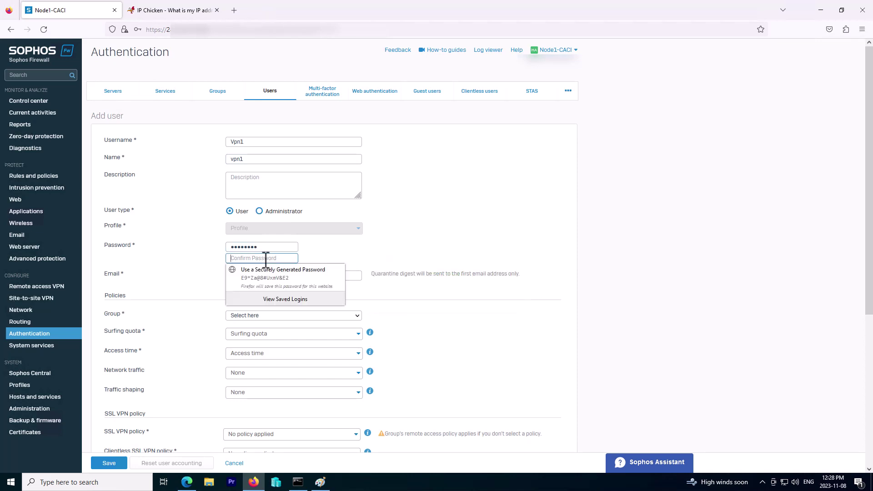
{"action": "type", "text": "V"}
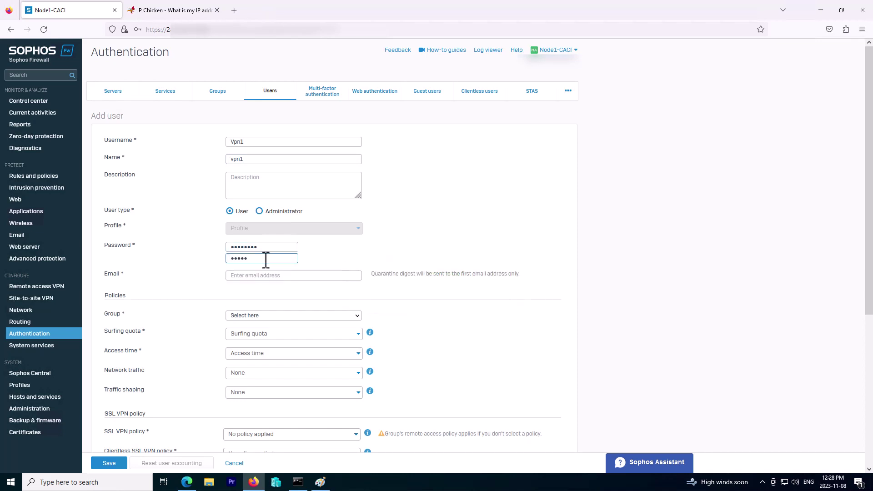
{"action": "left_click", "coordinate": [274, 277]}
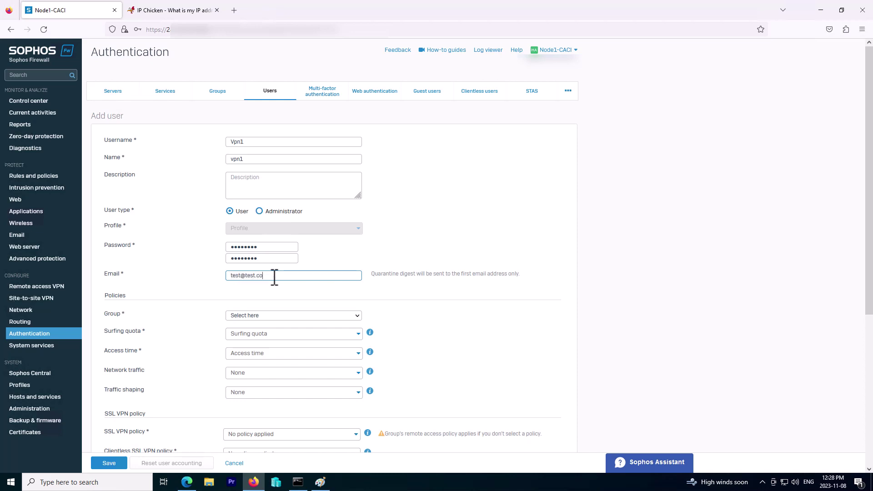
{"action": "type", "text": "m"}
{"action": "left_click_drag", "start_coordinate": [278, 276], "coordinate": [226, 282]}
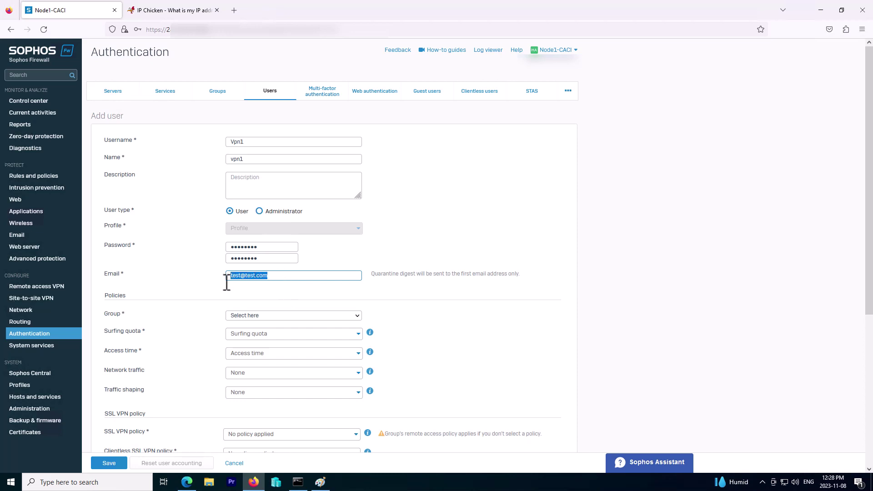
{"action": "left_click", "coordinate": [122, 280]}
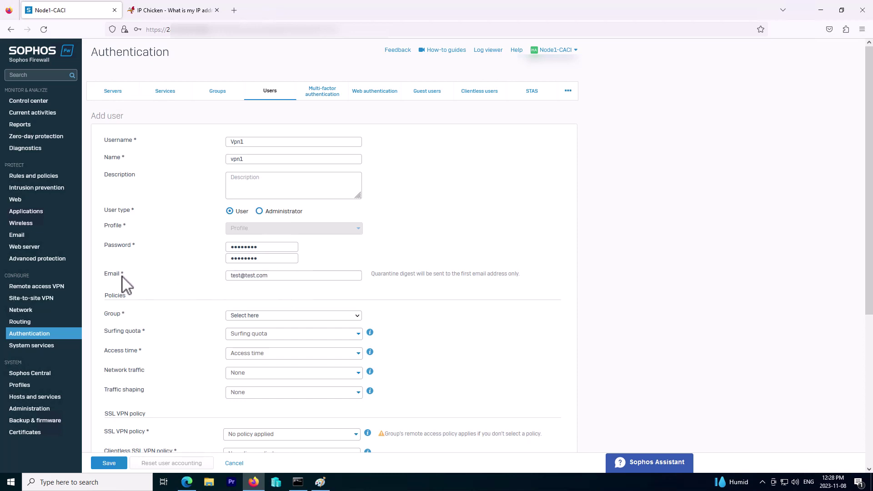
- Assign the new user to Open Group
{"action": "scroll", "coordinate": [180, 300], "scroll_direction": "down", "scroll_amount": 2}
{"action": "left_click", "coordinate": [255, 269]}
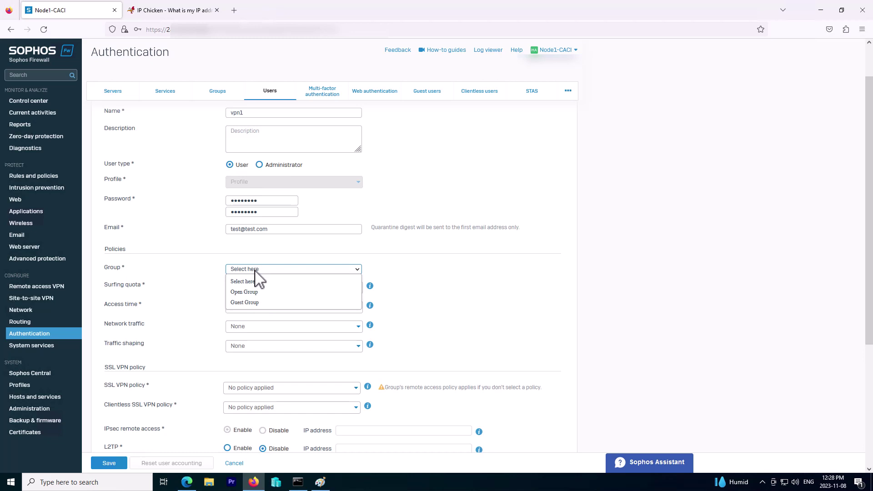
{"action": "left_click", "coordinate": [252, 252]}
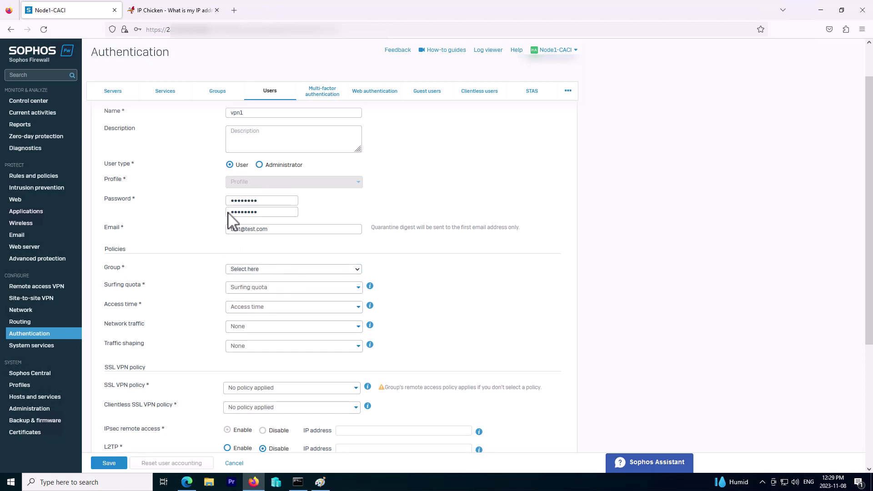
{"action": "left_click", "coordinate": [217, 92]}
{"action": "left_click", "coordinate": [250, 269]}
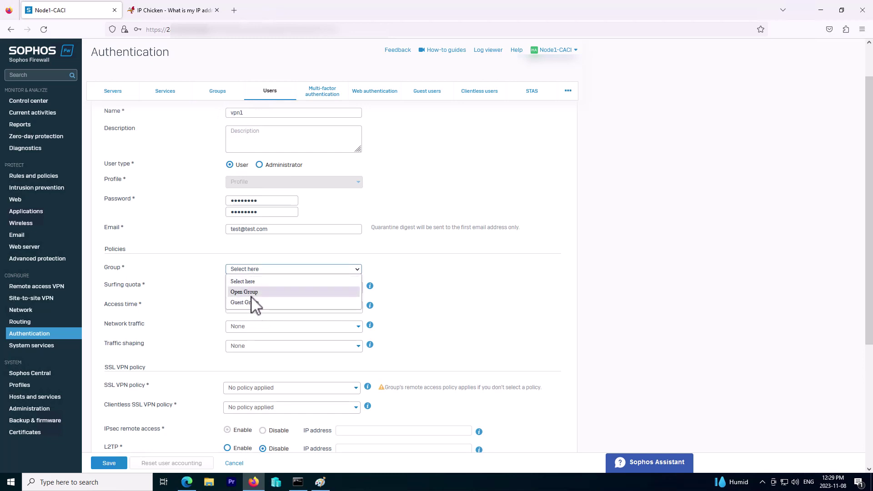
{"action": "left_click", "coordinate": [248, 292]}
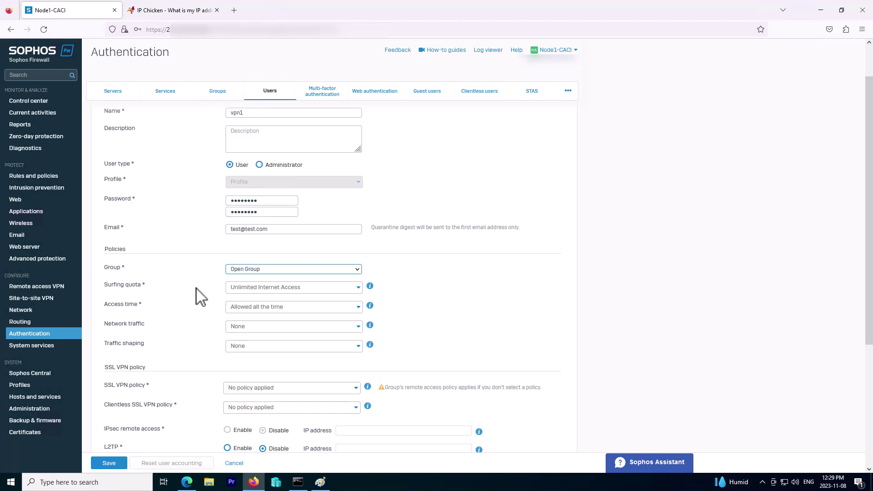
- Keep Unlimited Internet Access, Allowed all the time, and no network traffic or shaping policy
{"action": "left_click", "coordinate": [244, 289]}
{"action": "left_click", "coordinate": [400, 300]}
{"action": "left_click", "coordinate": [287, 311]}
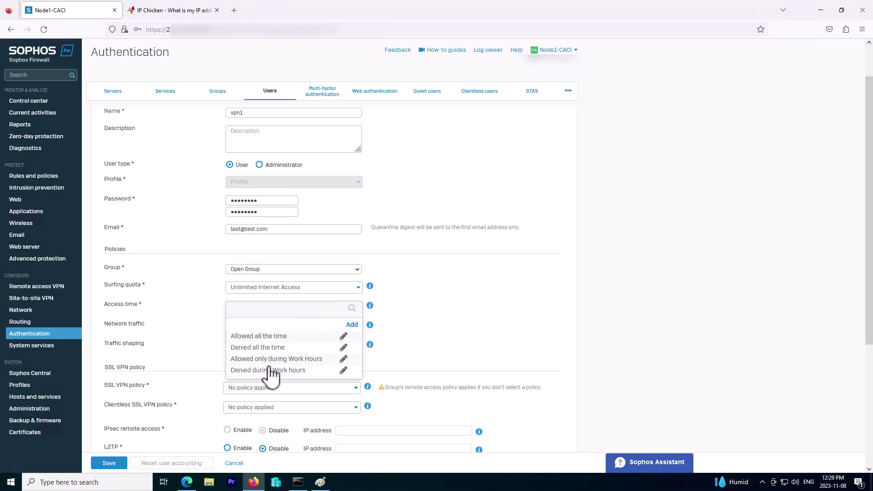
{"action": "left_click", "coordinate": [404, 337]}
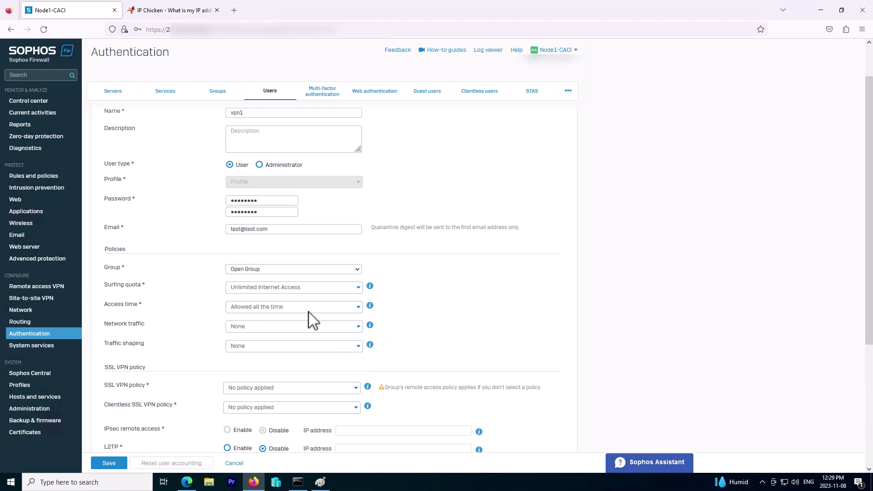
{"action": "left_click", "coordinate": [271, 327]}
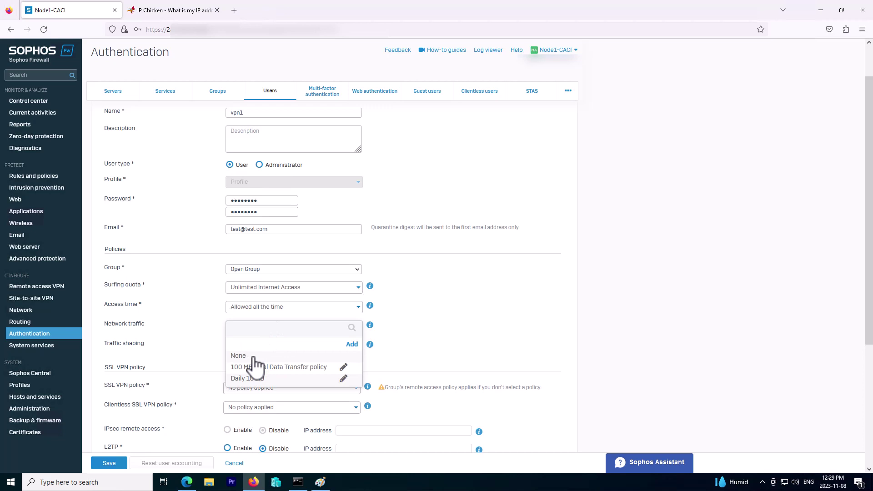
{"action": "left_click", "coordinate": [253, 356]}
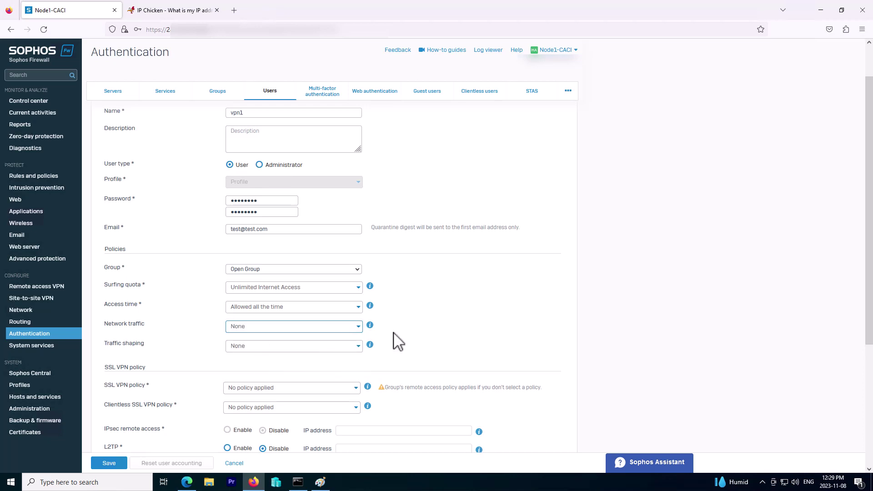
{"action": "left_click", "coordinate": [331, 348]}
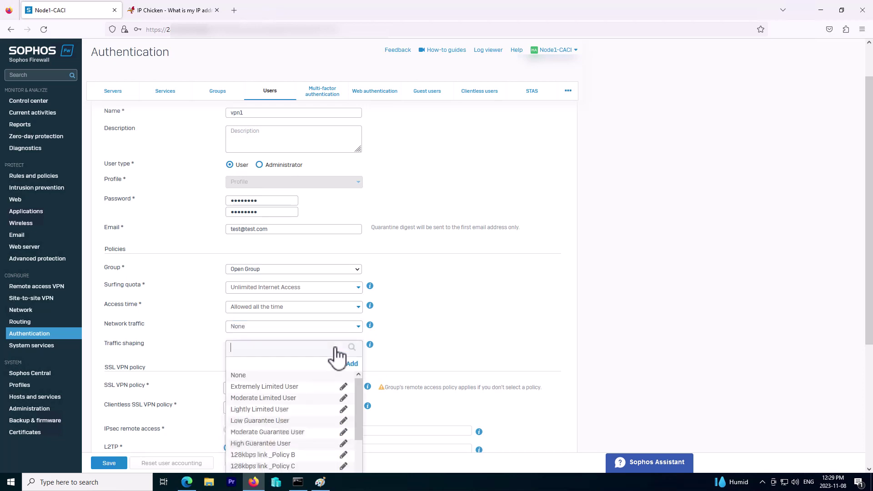
{"action": "left_click", "coordinate": [294, 319]}
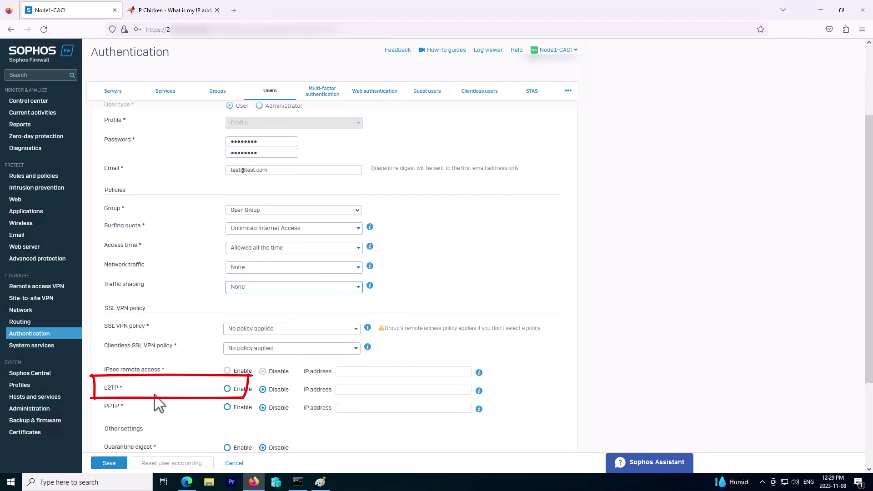
- Allow L2TP remote access for the user and attempt to save it
{"action": "left_click", "coordinate": [228, 389]}
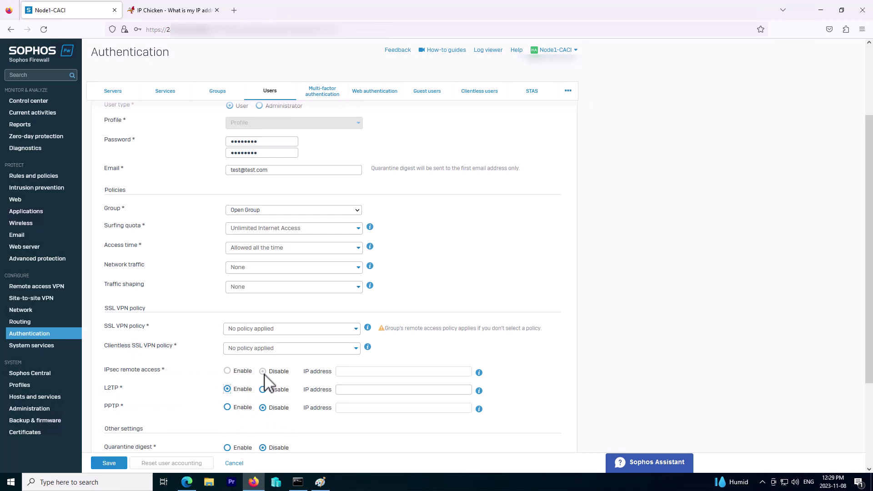
{"action": "scroll", "coordinate": [267, 385], "scroll_direction": "down", "scroll_amount": 1}
{"action": "scroll", "coordinate": [332, 390], "scroll_direction": "down", "scroll_amount": 2}
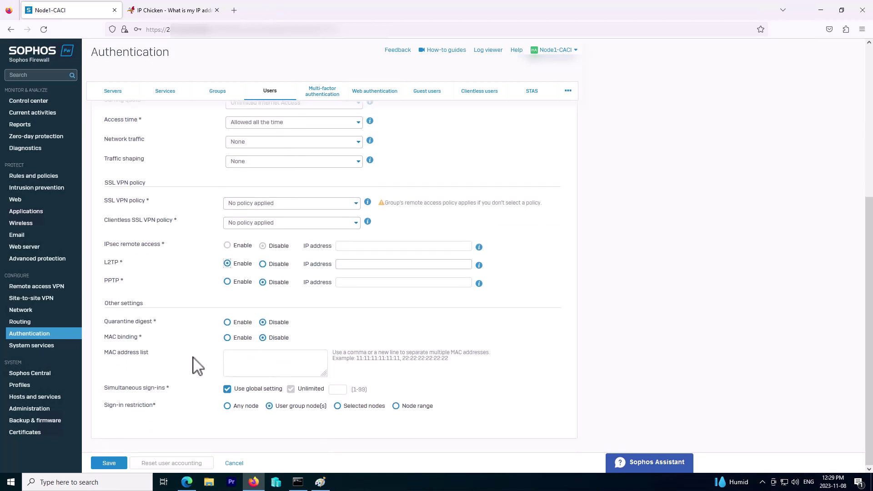
{"action": "left_click", "coordinate": [105, 464]}
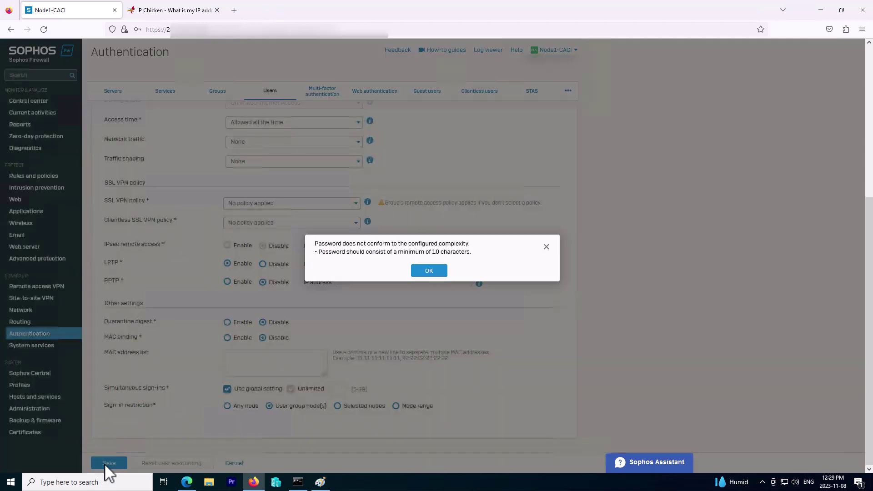
- Dismiss the complexity error, re-enter a 10+ character password in both fields, and save
{"action": "left_click", "coordinate": [429, 271]}
{"action": "scroll", "coordinate": [273, 248], "scroll_direction": "up", "scroll_amount": 3}
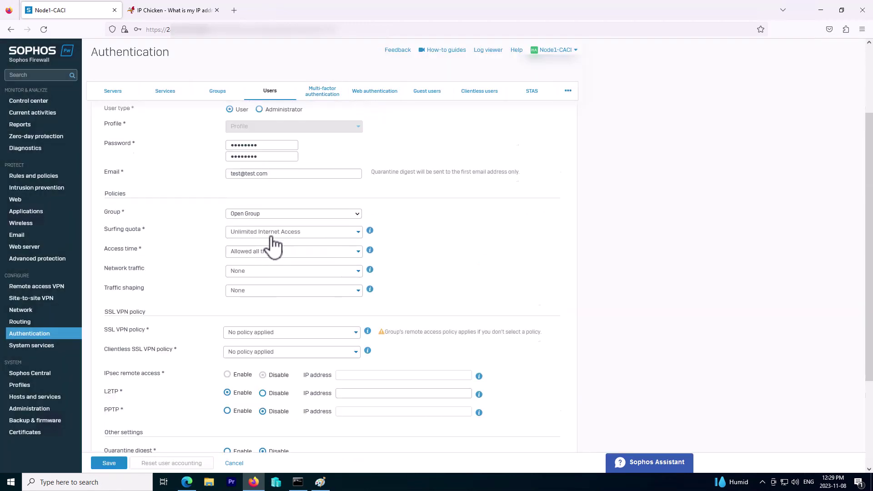
{"action": "left_click", "coordinate": [264, 157]}
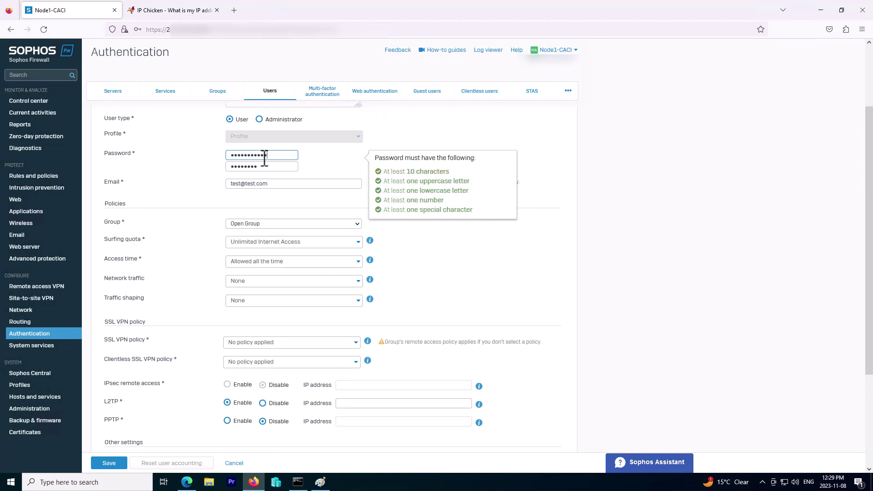
{"action": "left_click", "coordinate": [271, 166]}
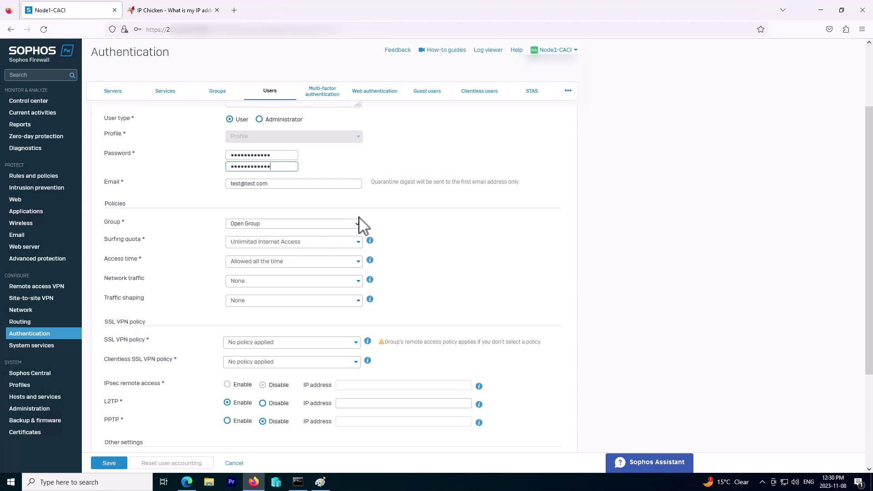
{"action": "scroll", "coordinate": [359, 220], "scroll_direction": "up", "scroll_amount": 2}
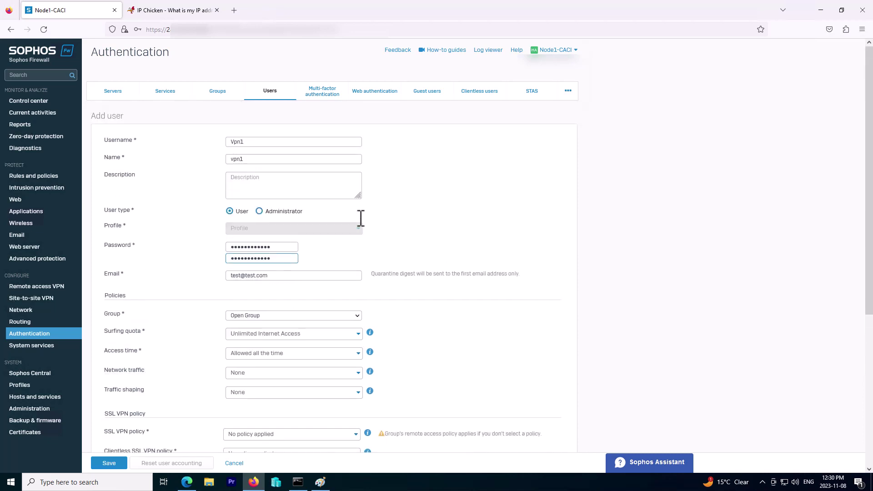
{"action": "left_click", "coordinate": [119, 464]}
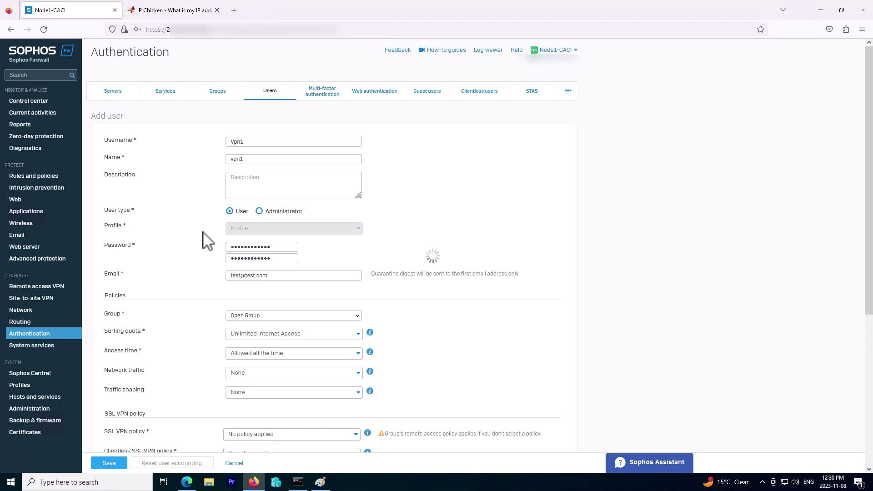
- Decline the browser's login prompt, then open and abandon a new user group form
{"action": "left_click", "coordinate": [249, 137]}
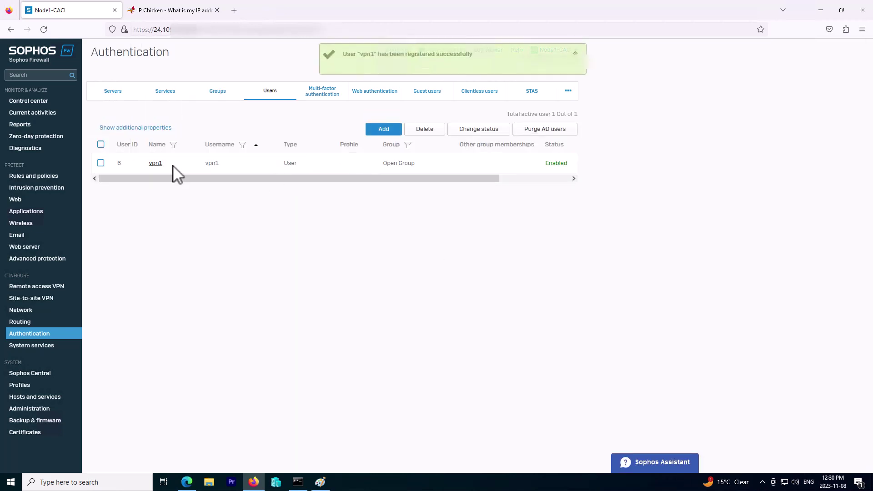
{"action": "left_click", "coordinate": [218, 93]}
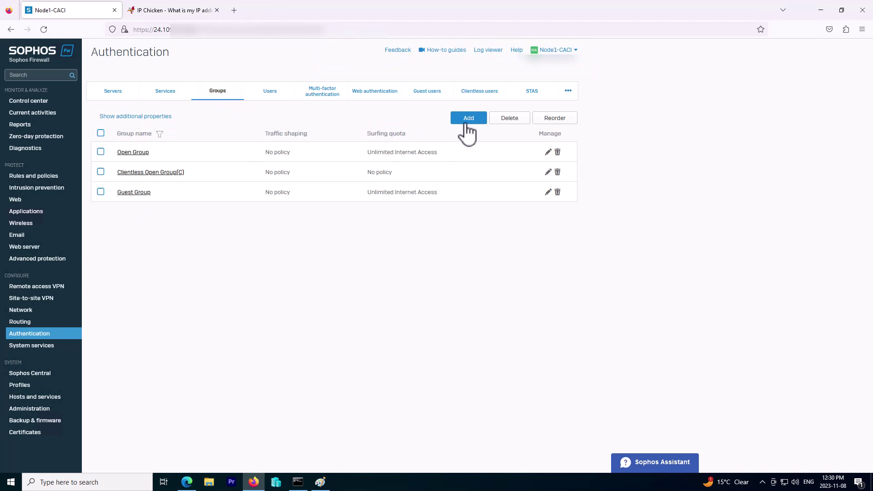
{"action": "left_click", "coordinate": [467, 123]}
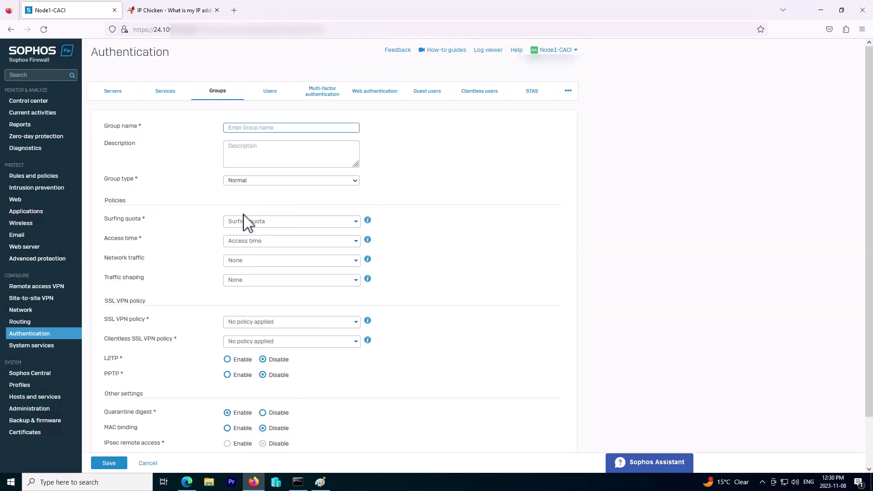
{"action": "left_click", "coordinate": [348, 227]}
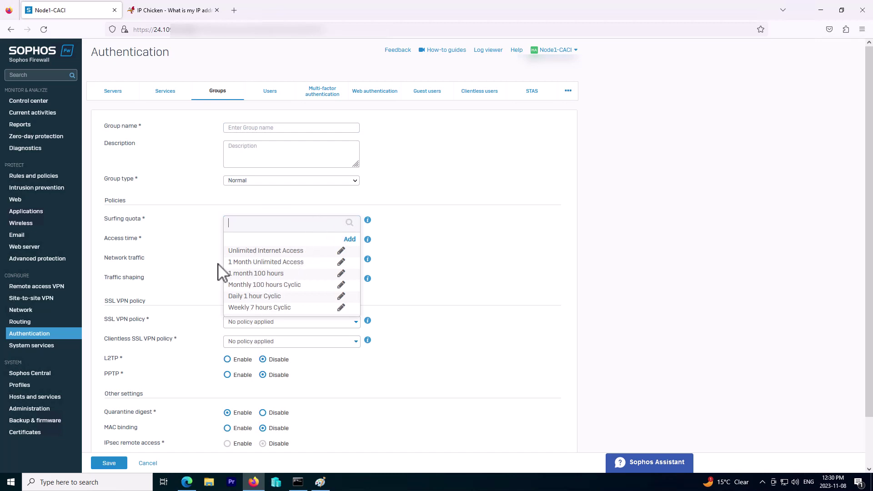
{"action": "left_click", "coordinate": [191, 215]}
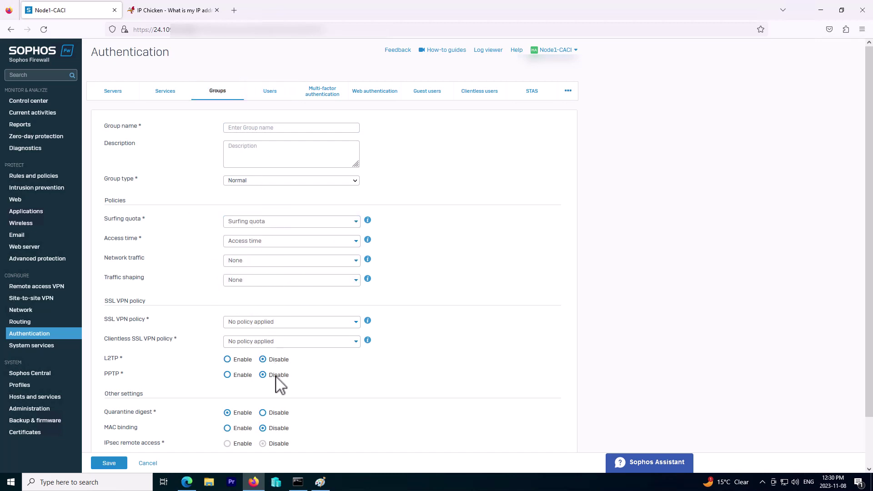
{"action": "scroll", "coordinate": [357, 386], "scroll_direction": "down", "scroll_amount": 1}
{"action": "scroll", "coordinate": [296, 349], "scroll_direction": "up", "scroll_amount": 1}
{"action": "left_click", "coordinate": [150, 463]}
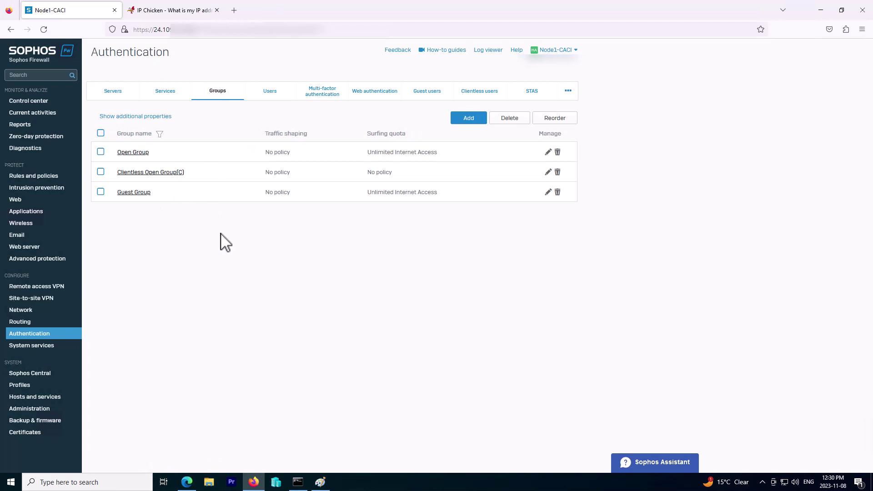
- Show Open Group's members to confirm vpn1, then leave without changes
{"action": "left_click", "coordinate": [137, 154]}
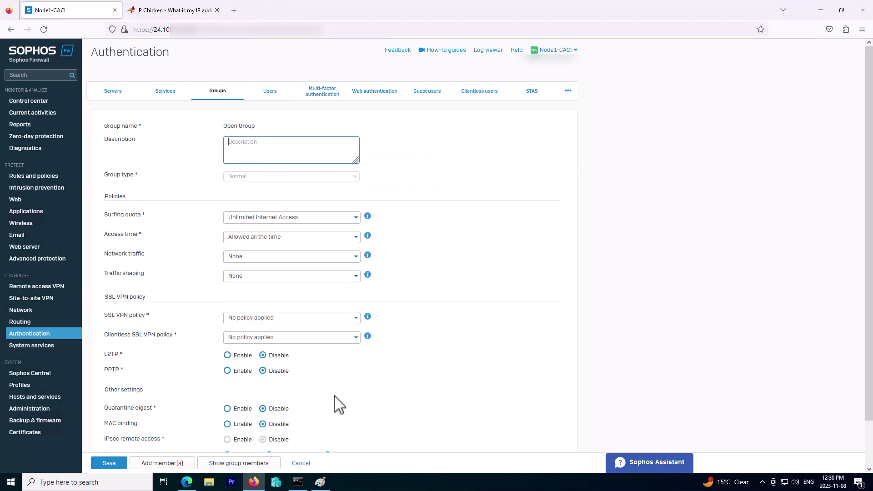
{"action": "scroll", "coordinate": [338, 405], "scroll_direction": "down", "scroll_amount": 2}
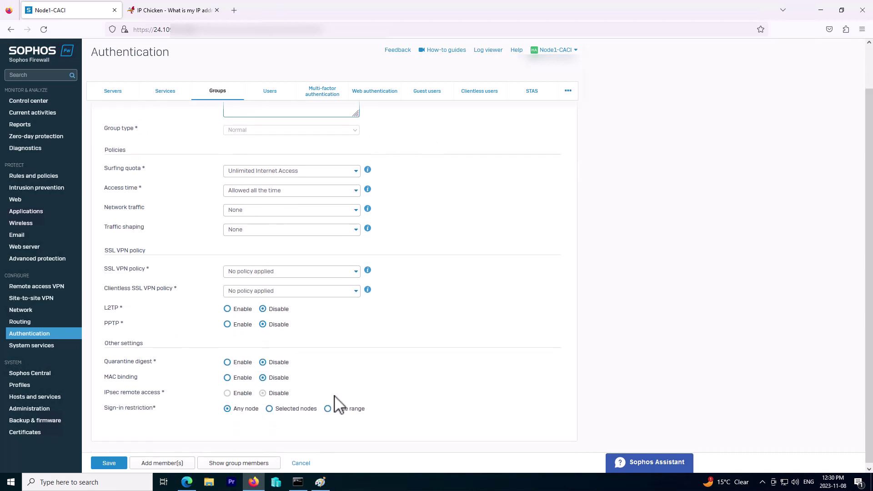
{"action": "left_click", "coordinate": [260, 468]}
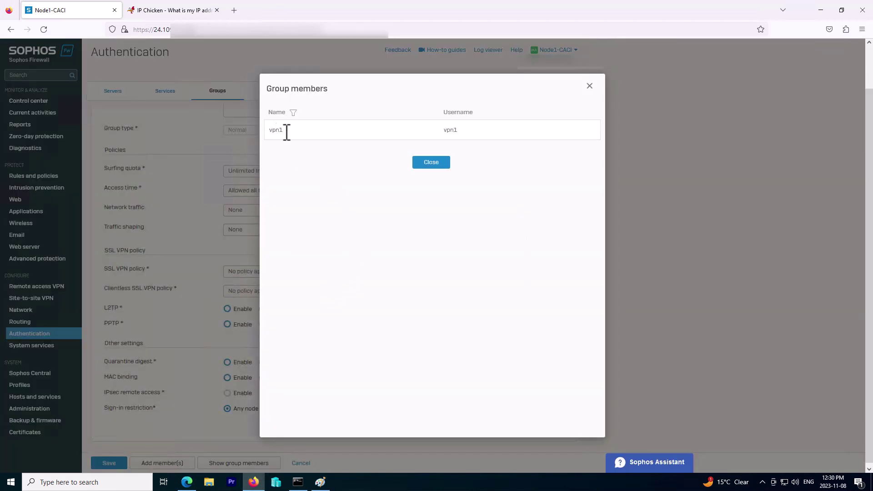
{"action": "left_click_drag", "start_coordinate": [287, 131], "coordinate": [493, 129]}
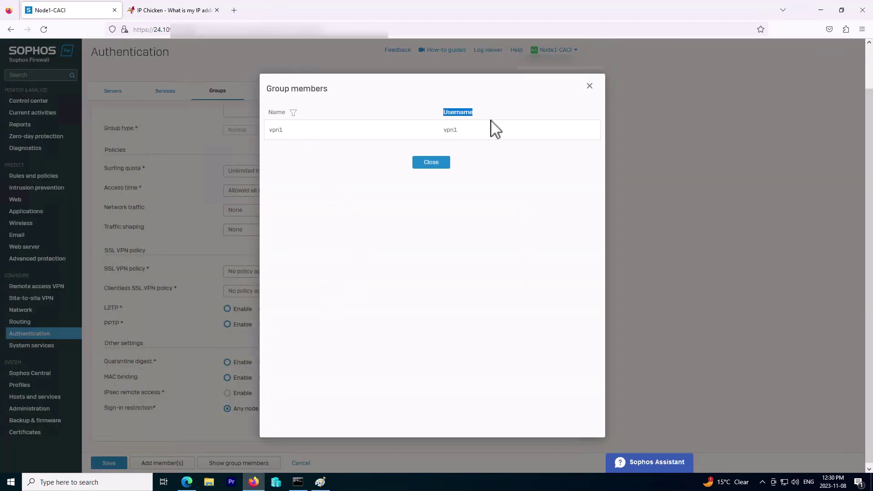
{"action": "left_click", "coordinate": [431, 163]}
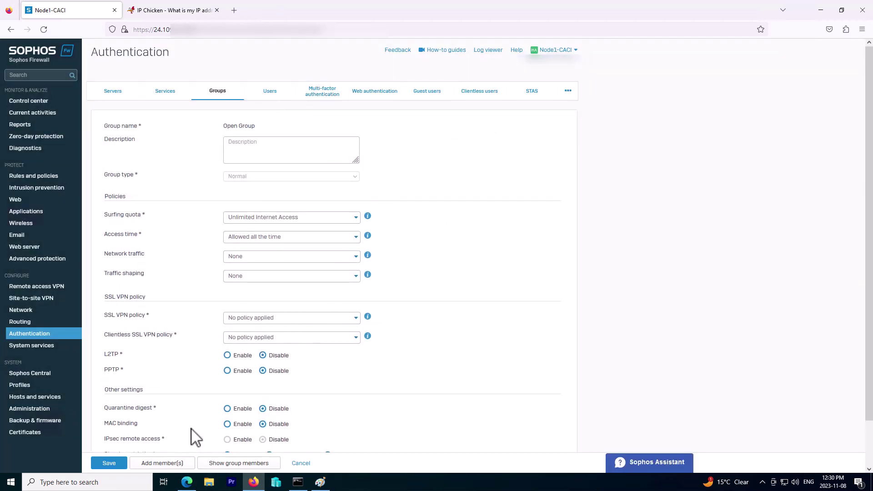
{"action": "left_click", "coordinate": [301, 465]}
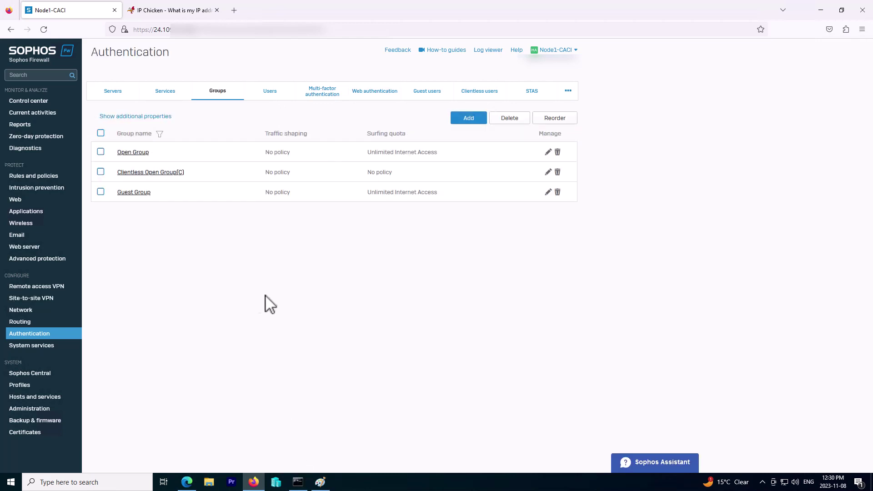
- Turn on L2TP in the Remote access VPN L2TP global settings
{"action": "left_click", "coordinate": [50, 286]}
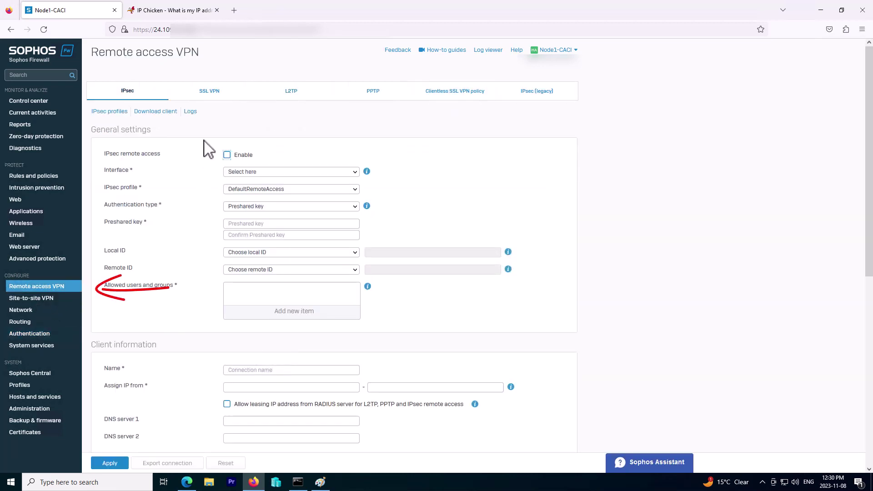
{"action": "left_click", "coordinate": [305, 94]}
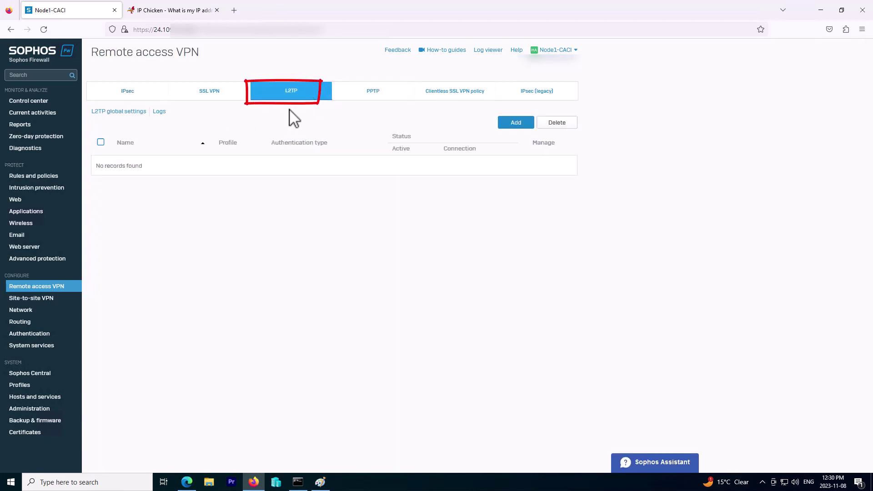
{"action": "left_click", "coordinate": [129, 114]}
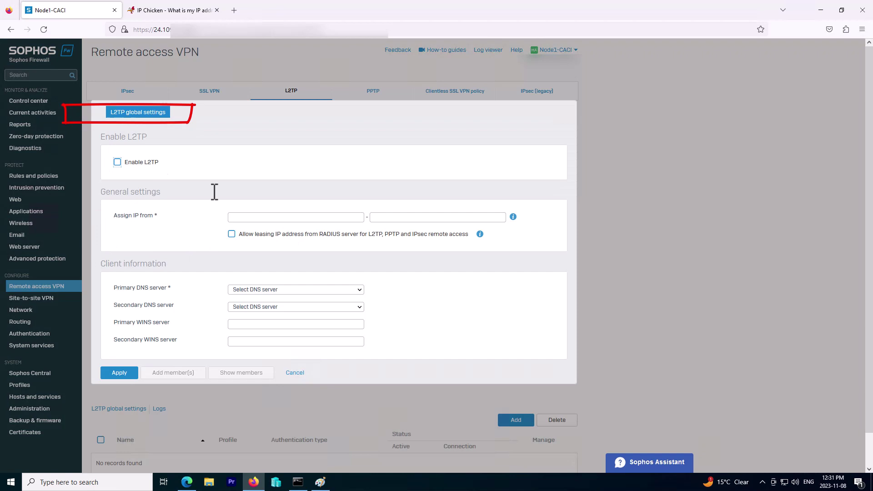
{"action": "left_click", "coordinate": [117, 163]}
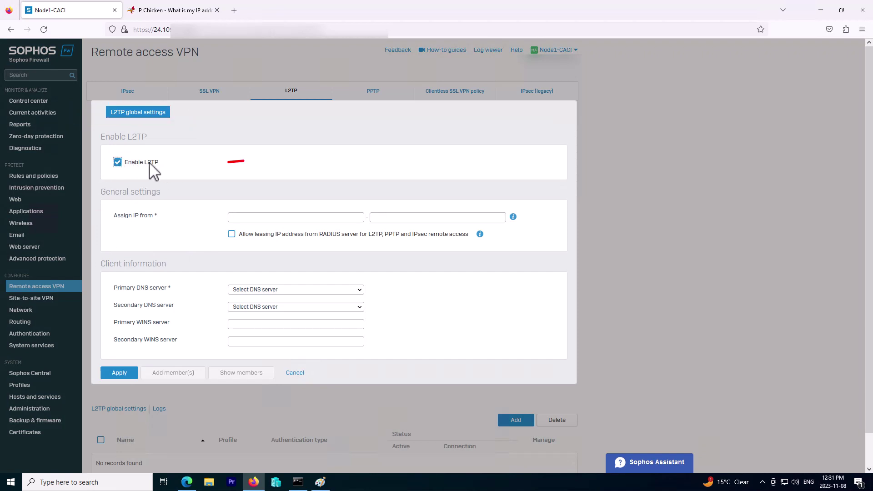
{"action": "triple_click", "coordinate": [158, 166]}
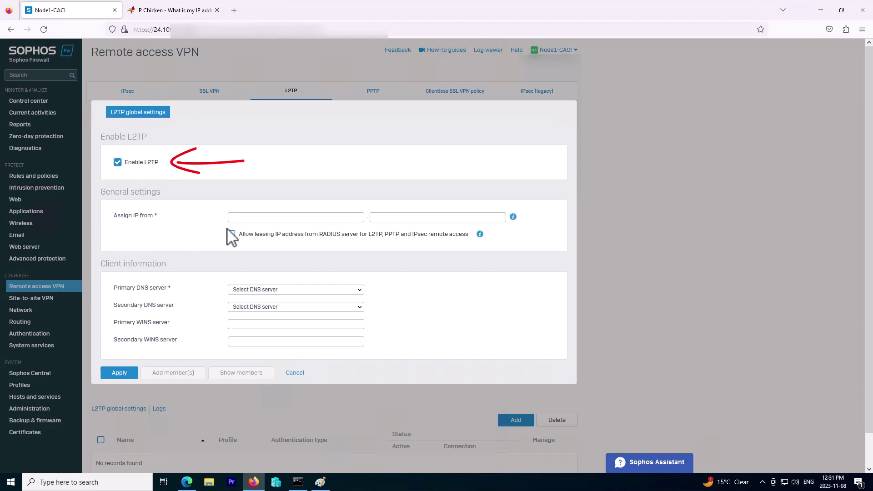
- Set the L2TP address range from 10.20.30.10 to 10.20.30.30
{"action": "left_click", "coordinate": [253, 217]}
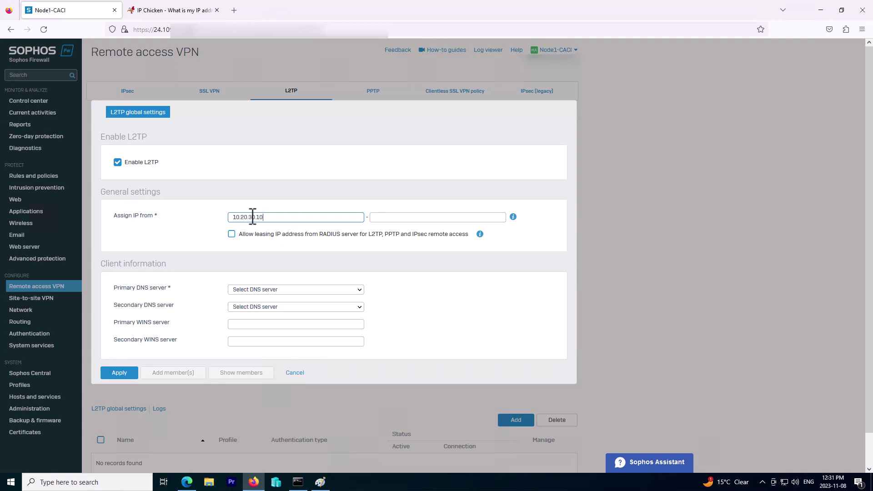
{"action": "left_click_drag", "start_coordinate": [263, 217], "coordinate": [226, 213]}
{"action": "key", "text": "ctrl+c"}
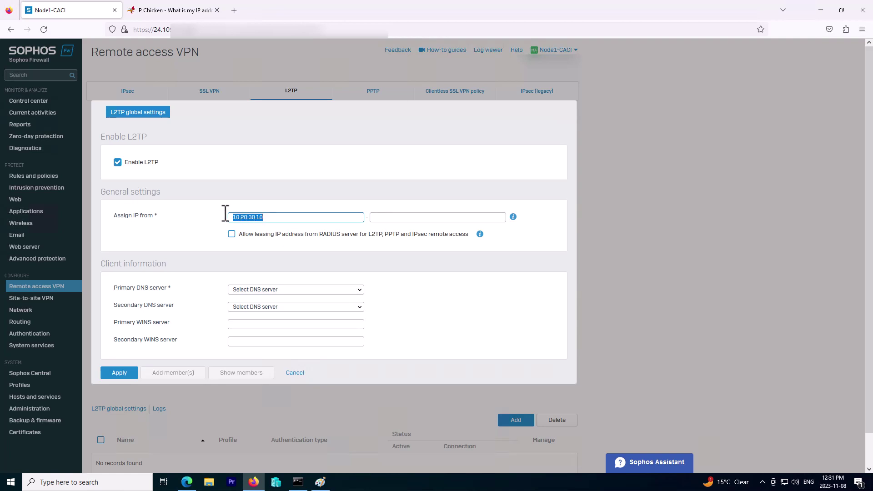
{"action": "left_click", "coordinate": [384, 218]}
{"action": "key", "text": "ctrl+v"}
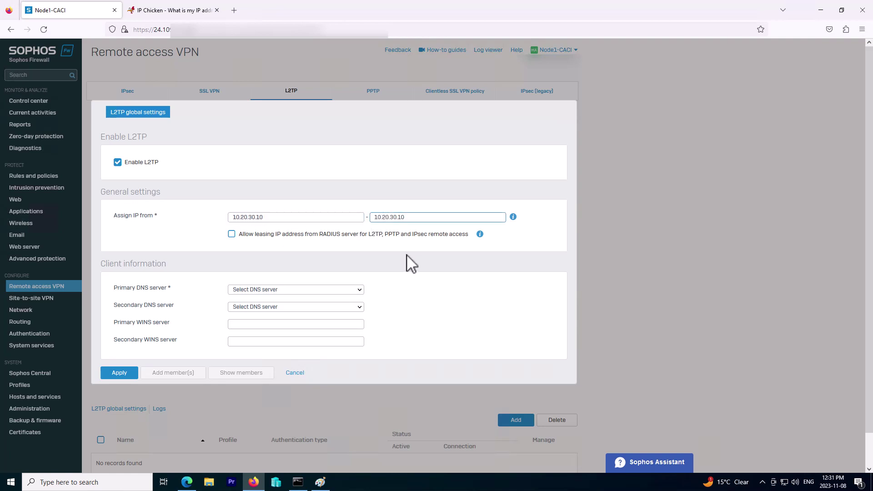
{"action": "key", "text": "BackSpace"}
{"action": "key", "text": "BackSpace"}
{"action": "type", "text": "3"}
- Choose 8.8.8.8 as primary DNS and apply the L2TP configuration
{"action": "scroll", "coordinate": [416, 263], "scroll_direction": "down", "scroll_amount": 1}
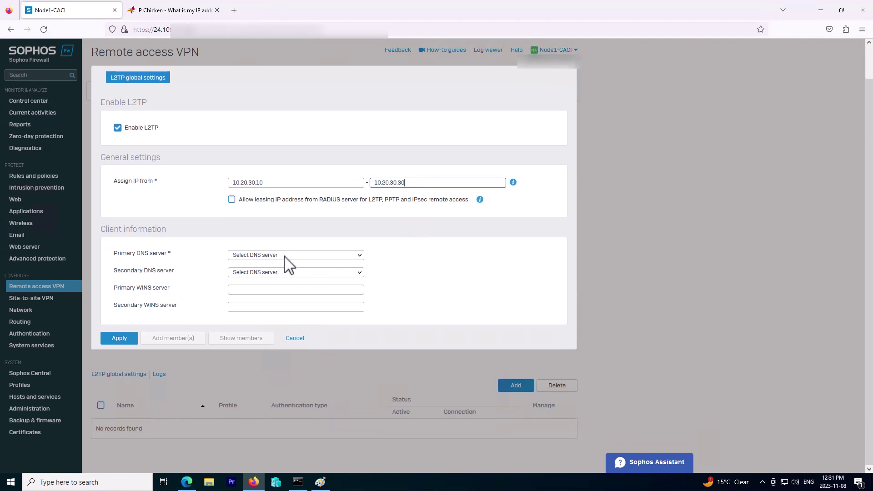
{"action": "left_click", "coordinate": [287, 256]}
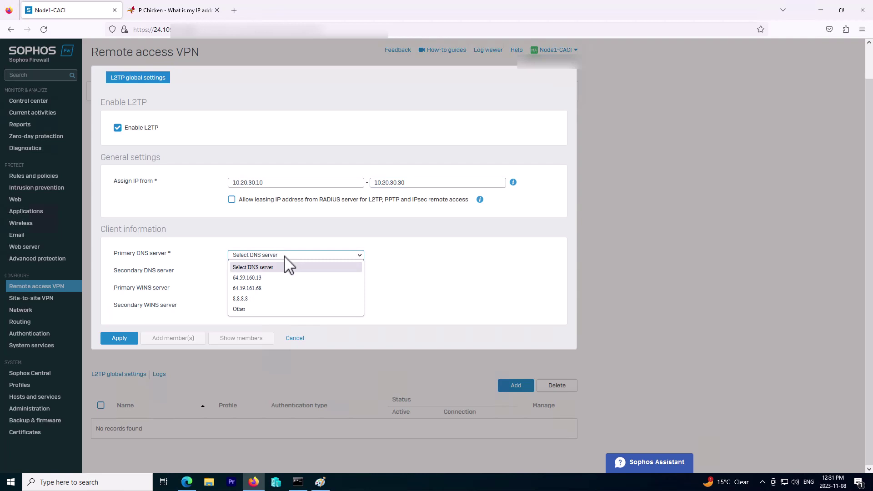
{"action": "left_click", "coordinate": [273, 298]}
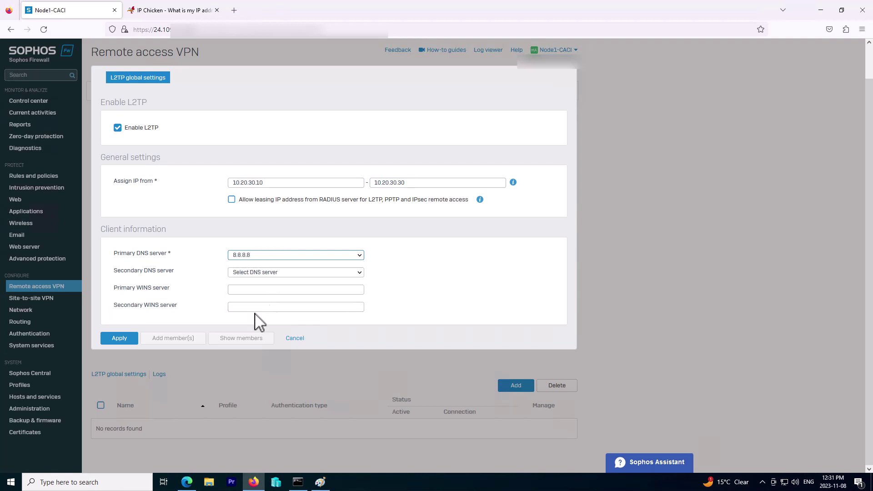
{"action": "left_click", "coordinate": [123, 341]}
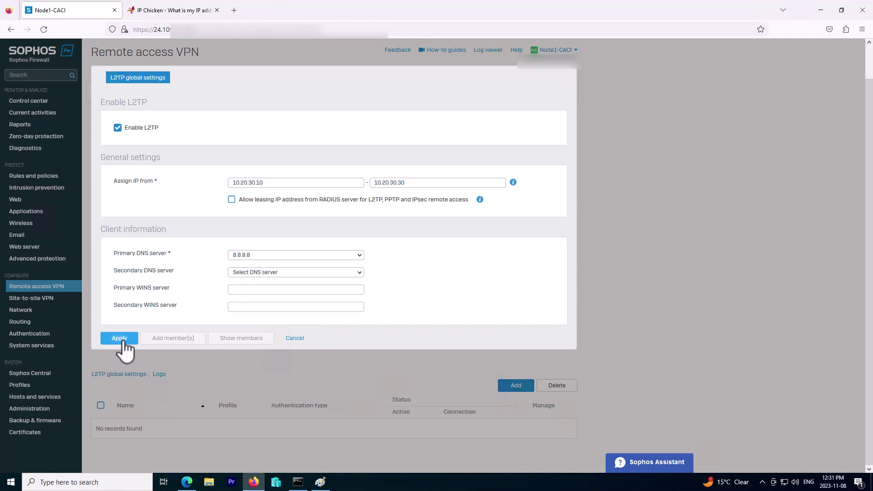
{"action": "left_click", "coordinate": [419, 267]}
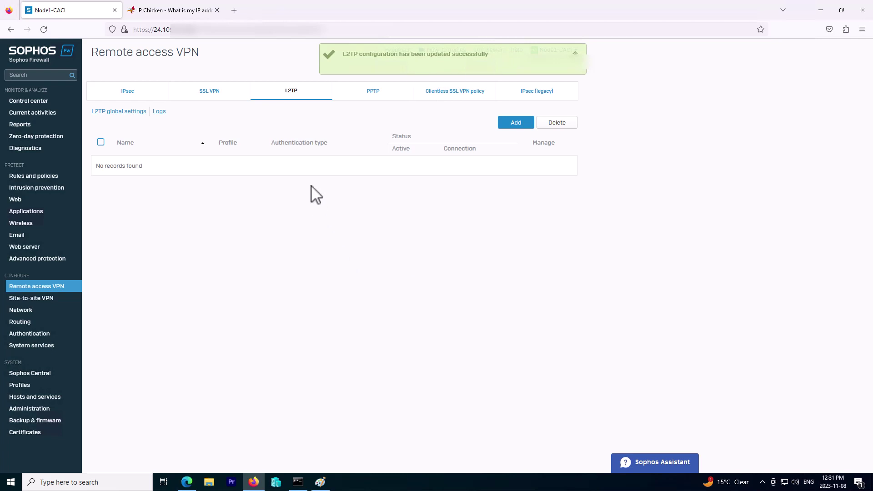
- Start a new L2TP connection named L2TPVPN using the DefaultL2TP profile
{"action": "left_click", "coordinate": [516, 123]}
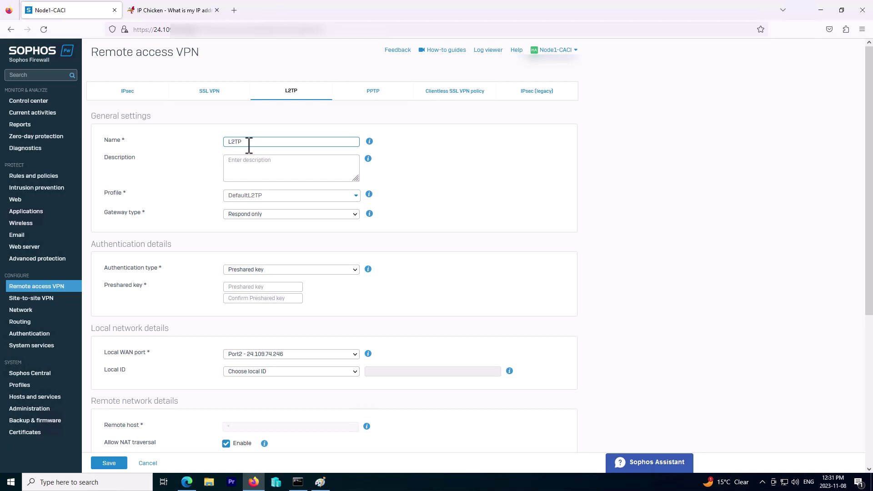
{"action": "left_click", "coordinate": [300, 197]}
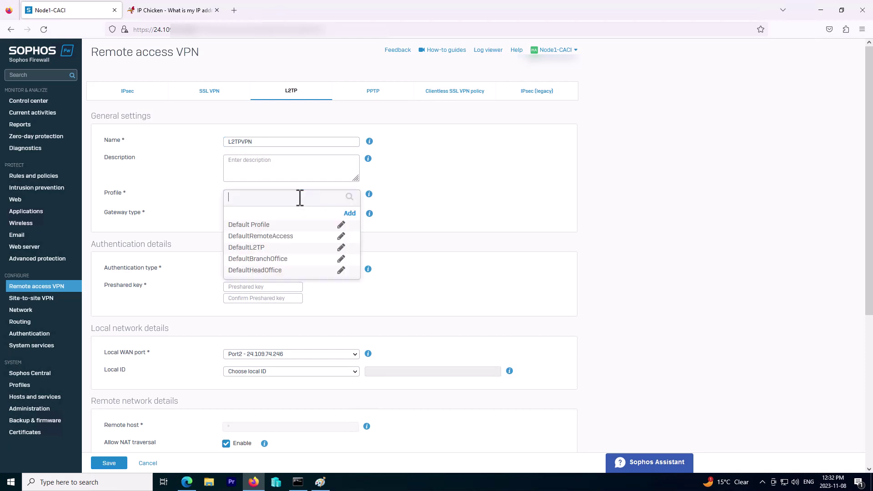
{"action": "left_click", "coordinate": [200, 218]}
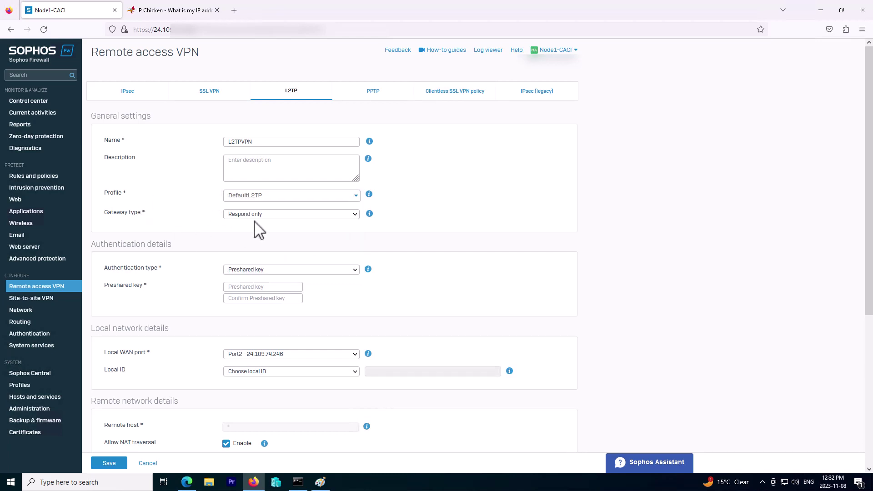
{"action": "left_click", "coordinate": [290, 199]}
{"action": "left_click", "coordinate": [261, 248]}
- Set gateway to Respond only, authentication to Preshared key, and enter and confirm the key
{"action": "left_click", "coordinate": [298, 214]}
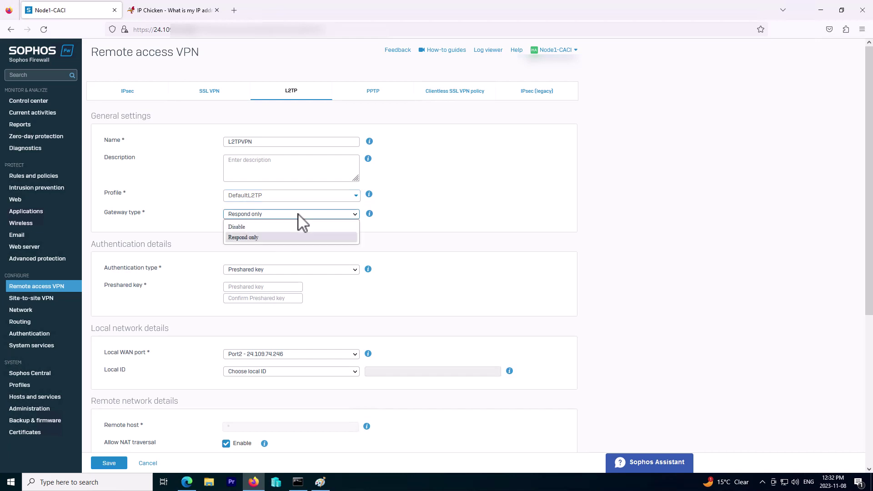
{"action": "left_click", "coordinate": [268, 238]}
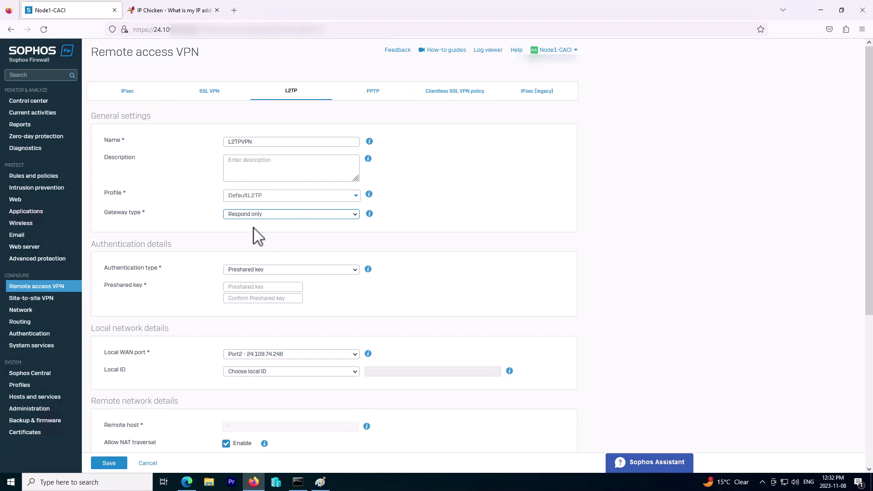
{"action": "left_click", "coordinate": [256, 270]}
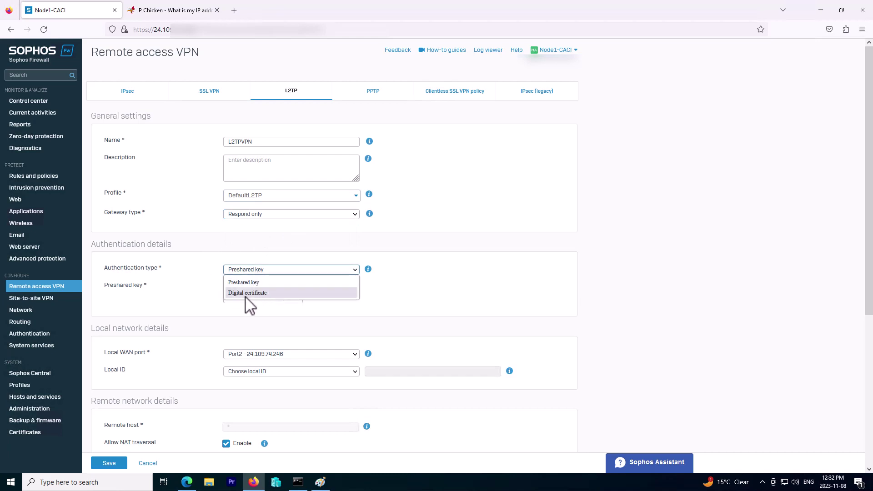
{"action": "left_click", "coordinate": [188, 260]}
{"action": "left_click", "coordinate": [239, 271]}
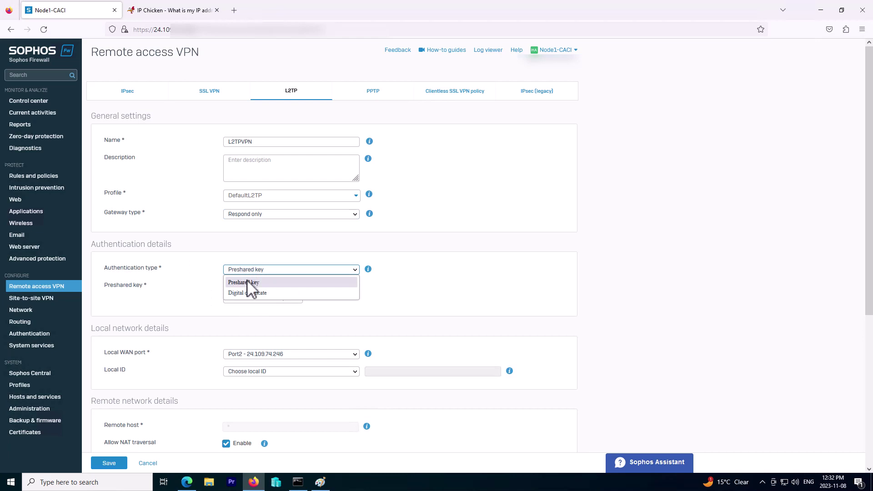
{"action": "left_click", "coordinate": [249, 281]}
{"action": "left_click", "coordinate": [274, 287]}
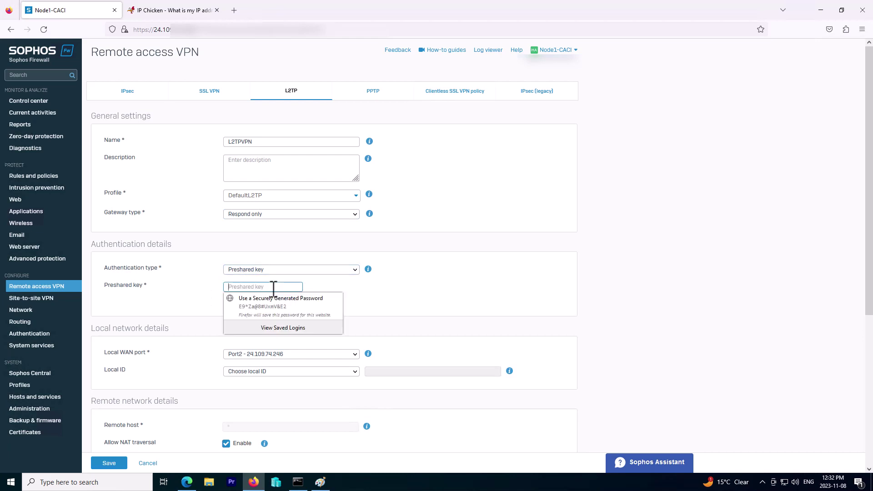
{"action": "type", "text": "a"}
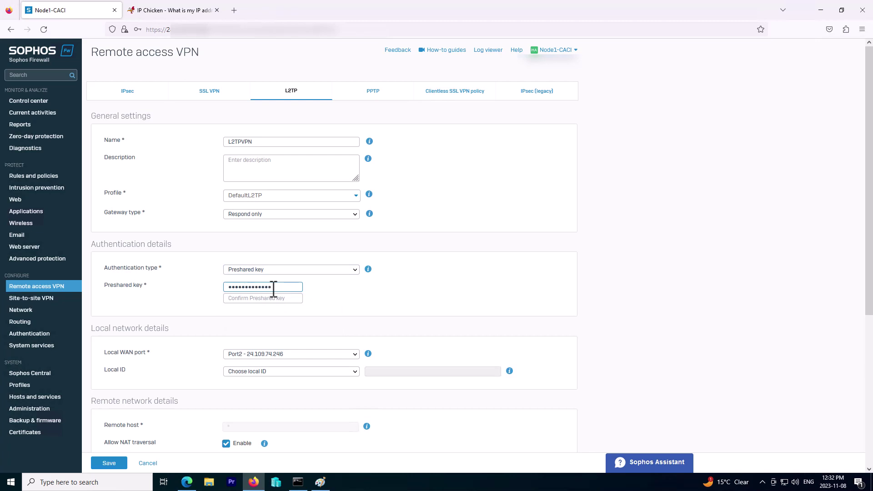
{"action": "left_click", "coordinate": [294, 298]}
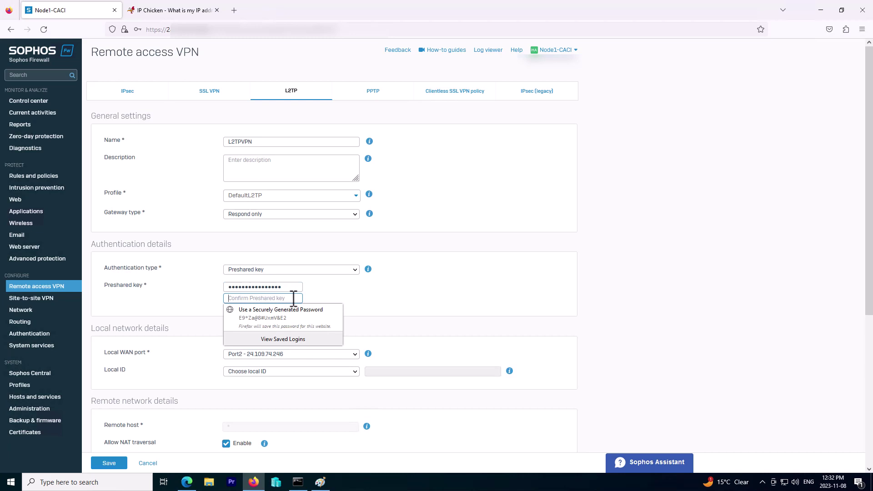
{"action": "type", "text": "a"}
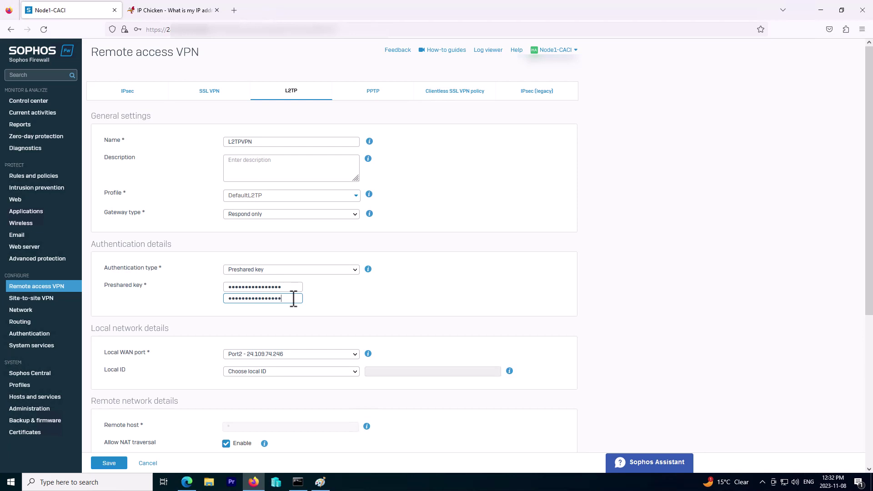
- Tick Any as the remote subnet and apply it
{"action": "scroll", "coordinate": [296, 319], "scroll_direction": "down", "scroll_amount": 3}
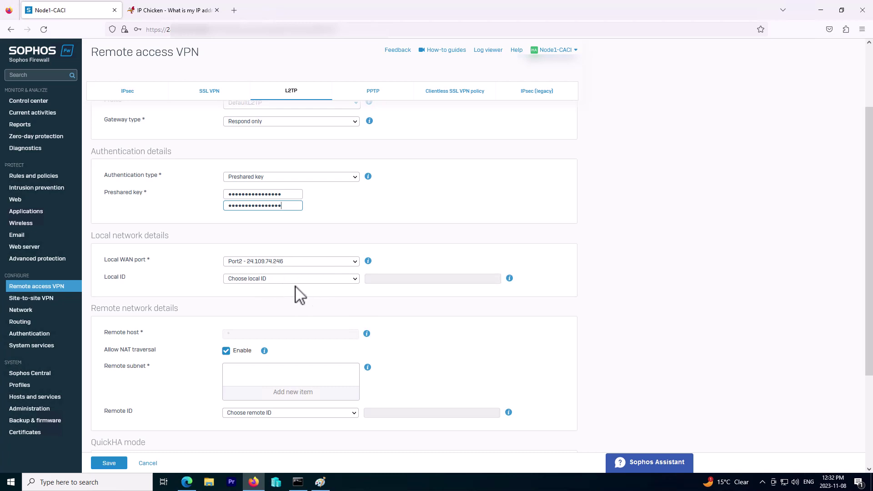
{"action": "left_click", "coordinate": [310, 309]}
{"action": "scroll", "coordinate": [312, 312], "scroll_direction": "down", "scroll_amount": 2}
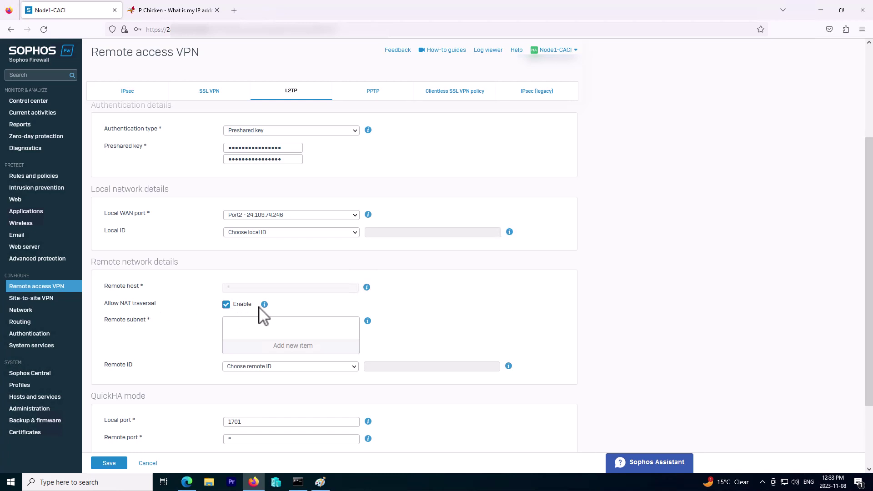
{"action": "left_click", "coordinate": [274, 347]}
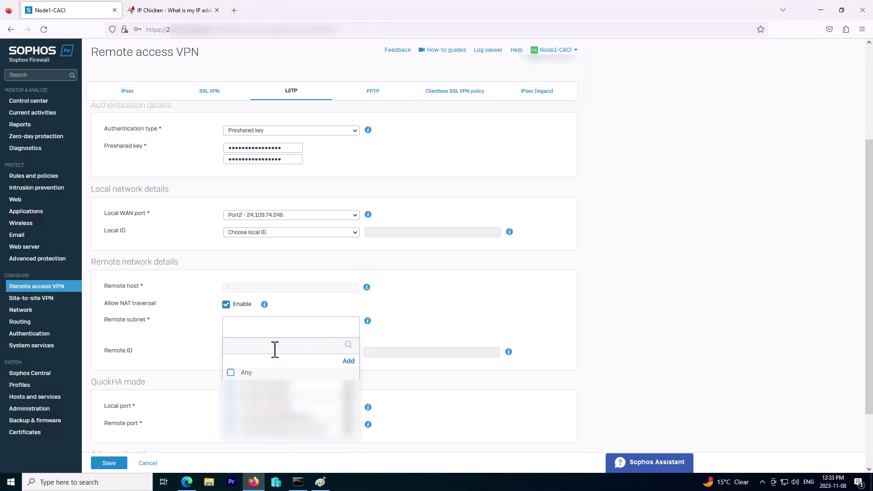
{"action": "left_click", "coordinate": [231, 372]}
{"action": "left_click", "coordinate": [264, 447]}
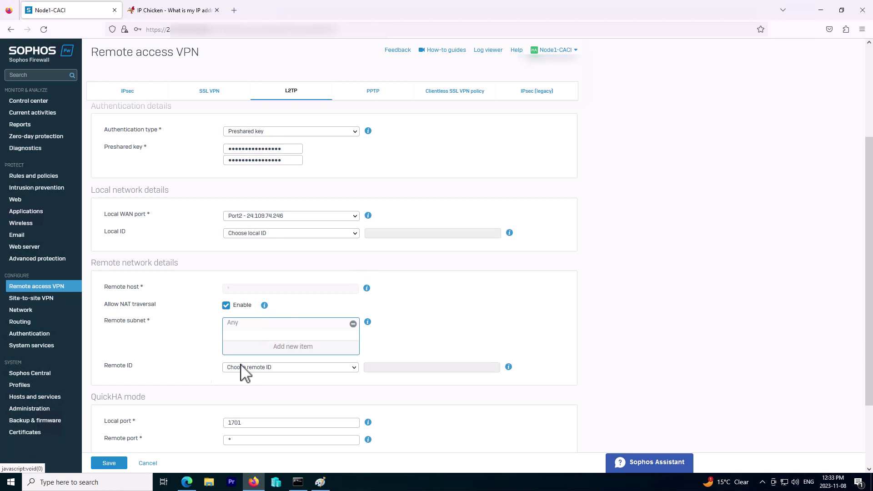
- Revisit the remote subnet choices and cancel the Add IP host dialog
{"action": "scroll", "coordinate": [195, 331], "scroll_direction": "down", "scroll_amount": 2}
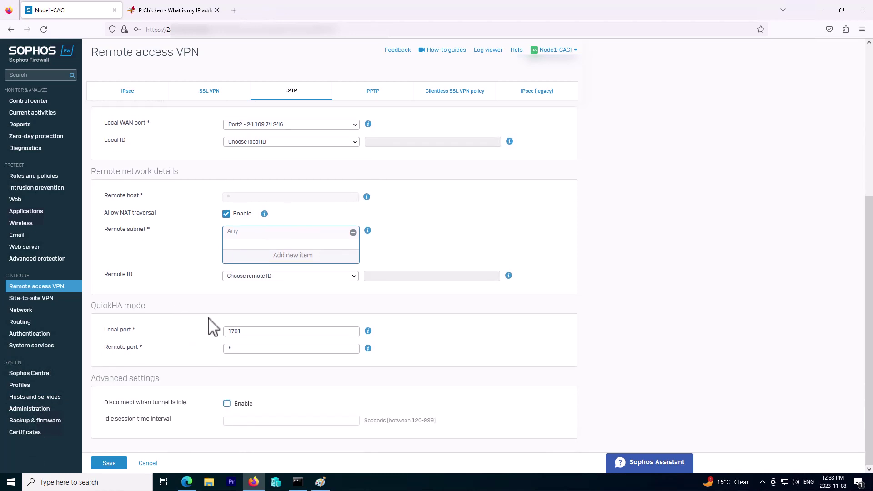
{"action": "left_click", "coordinate": [276, 260]}
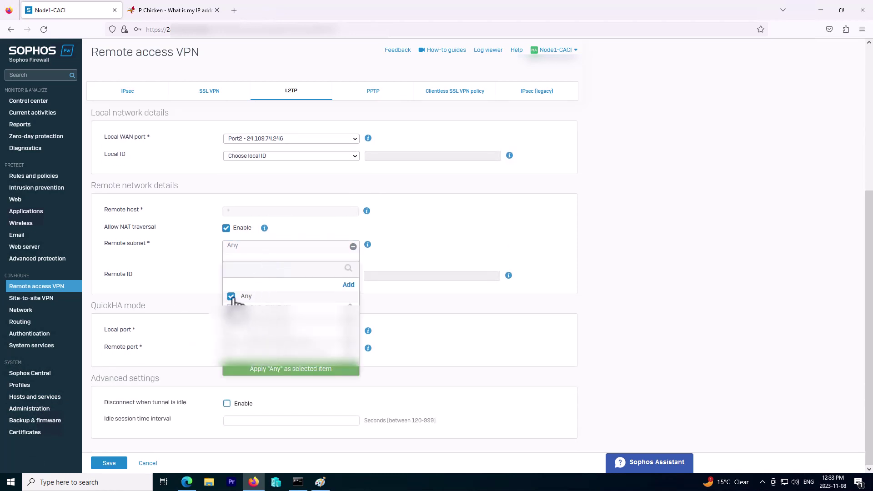
{"action": "left_click", "coordinate": [232, 297]}
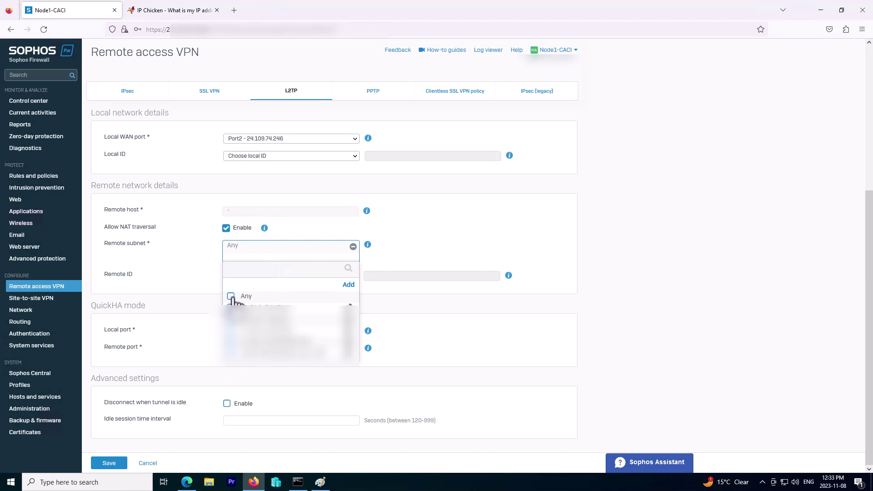
{"action": "left_click", "coordinate": [346, 285]}
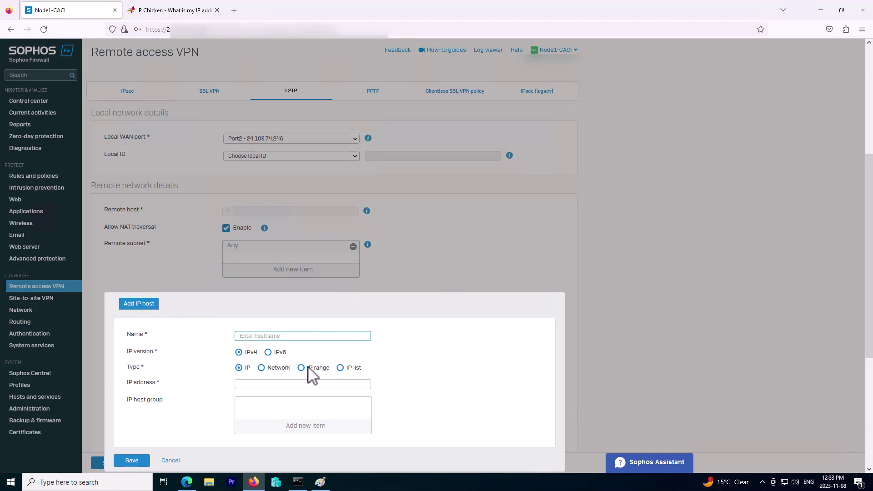
{"action": "scroll", "coordinate": [296, 369], "scroll_direction": "down", "scroll_amount": 4}
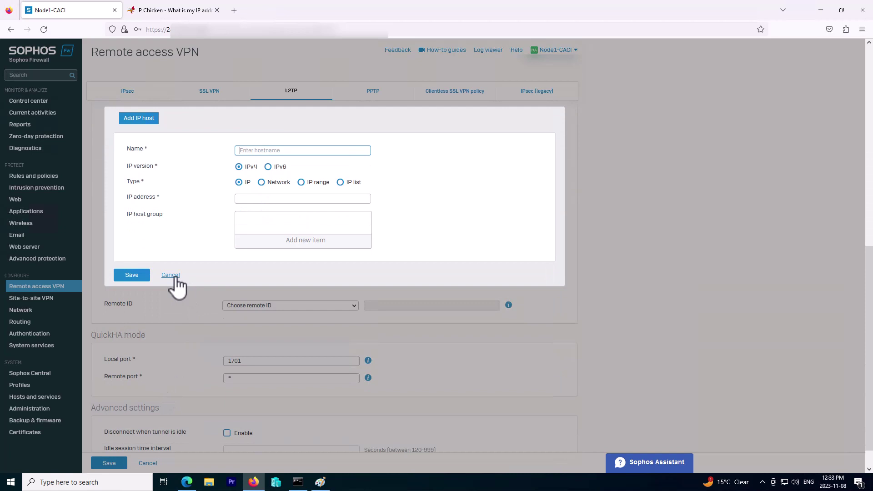
{"action": "left_click", "coordinate": [292, 240]}
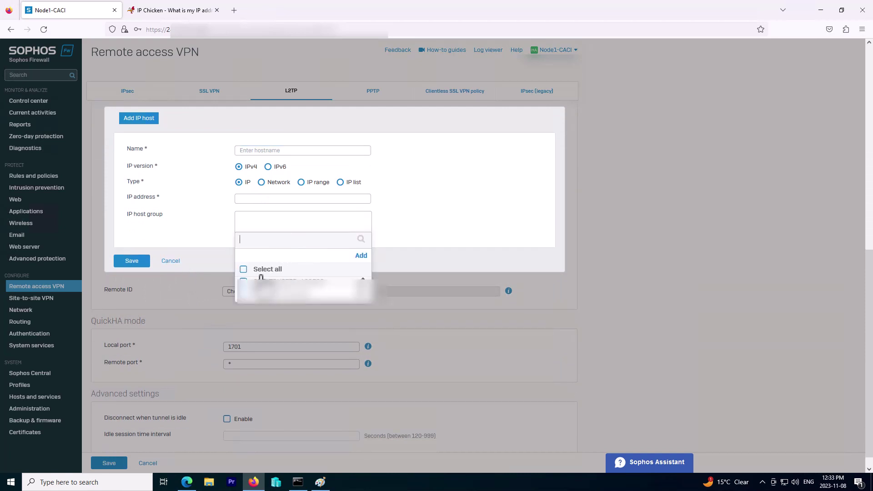
{"action": "left_click", "coordinate": [171, 262]}
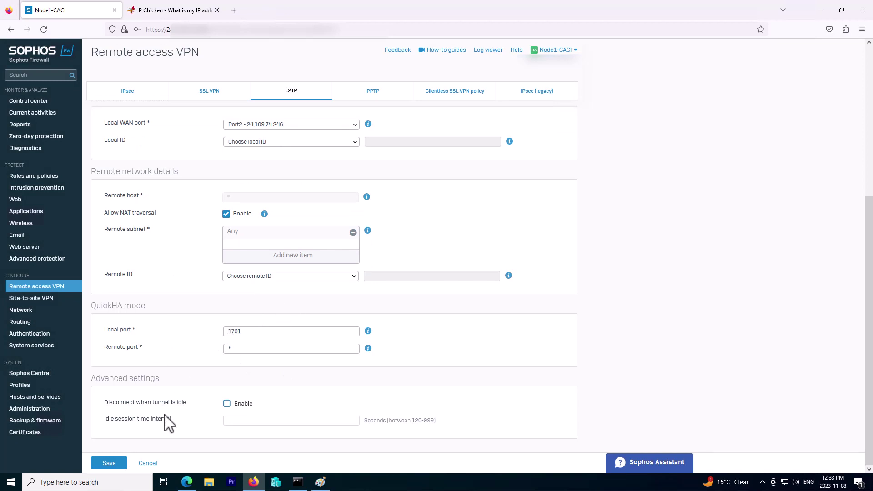
- Save and activate the L2TPVPN connection, then bring up Windows search
{"action": "left_click", "coordinate": [118, 463]}
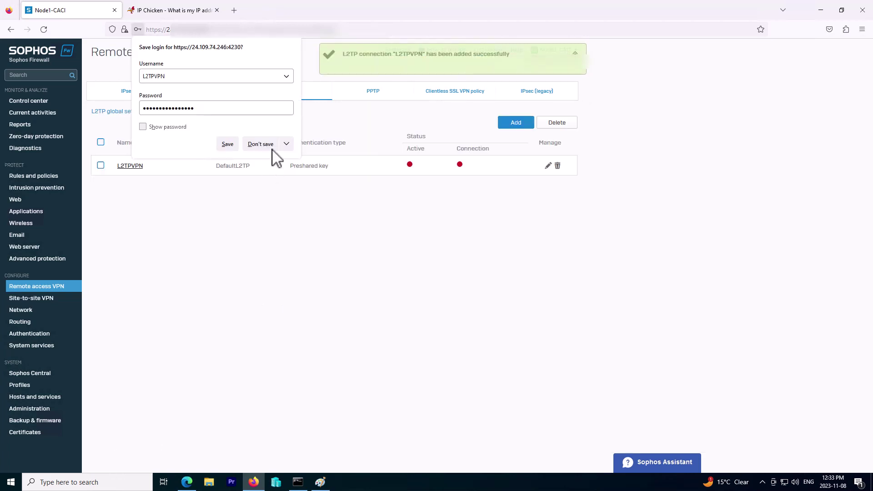
{"action": "left_click", "coordinate": [269, 142]}
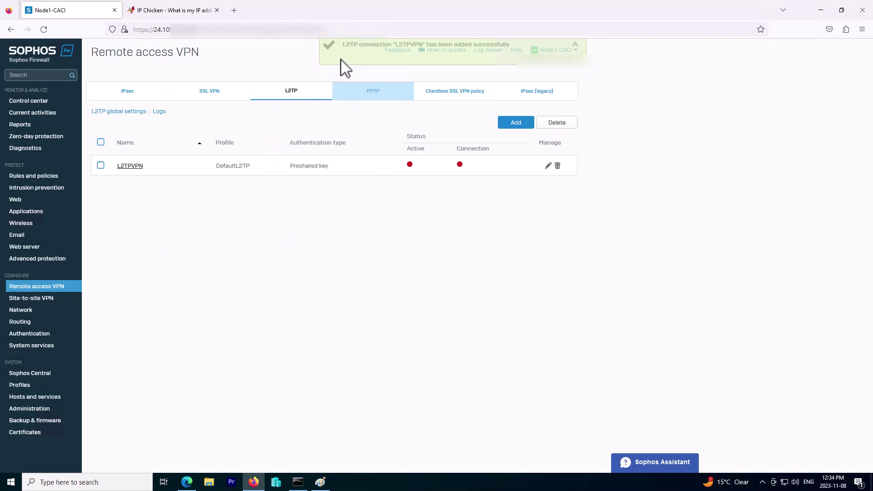
{"action": "left_click", "coordinate": [410, 165]}
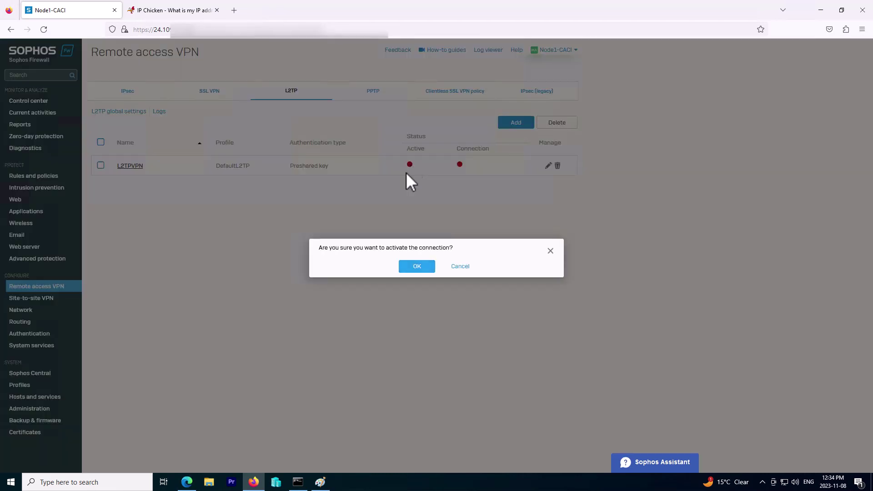
{"action": "left_click_drag", "start_coordinate": [332, 247], "coordinate": [416, 267]}
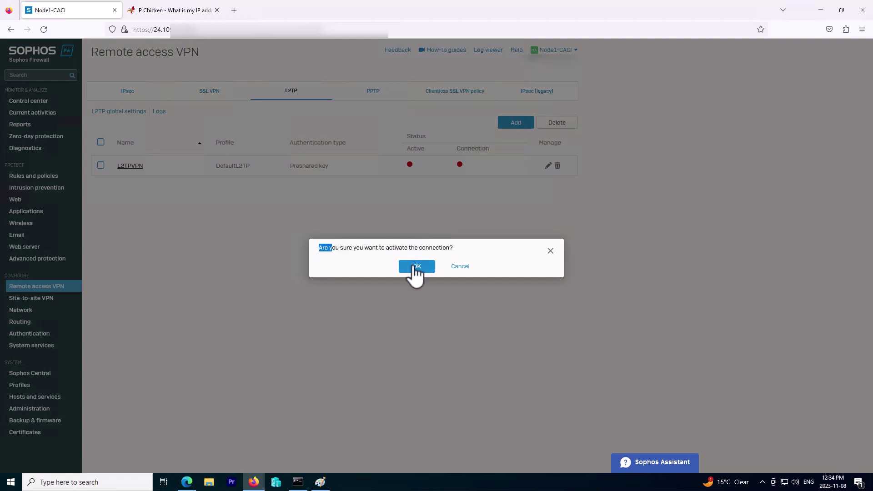
{"action": "left_click", "coordinate": [415, 268]}
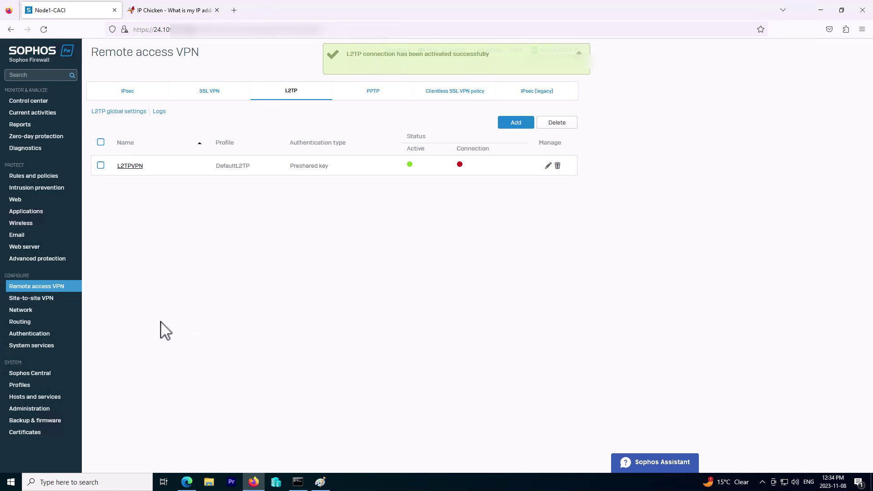
{"action": "left_click", "coordinate": [10, 482]}
- Search 'vpn' from Start, open VPN settings, and restore the Settings window to a smaller size
{"action": "left_click", "coordinate": [355, 420]}
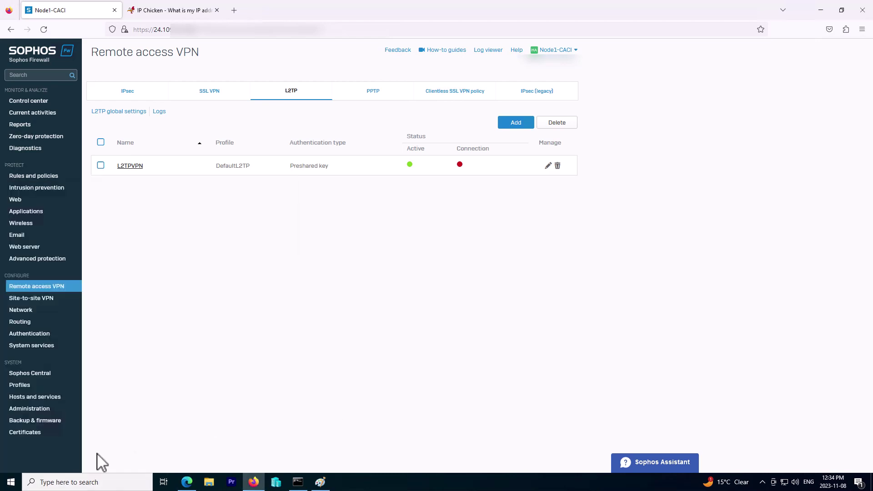
{"action": "left_click", "coordinate": [18, 484]}
{"action": "type", "text": "vpn"}
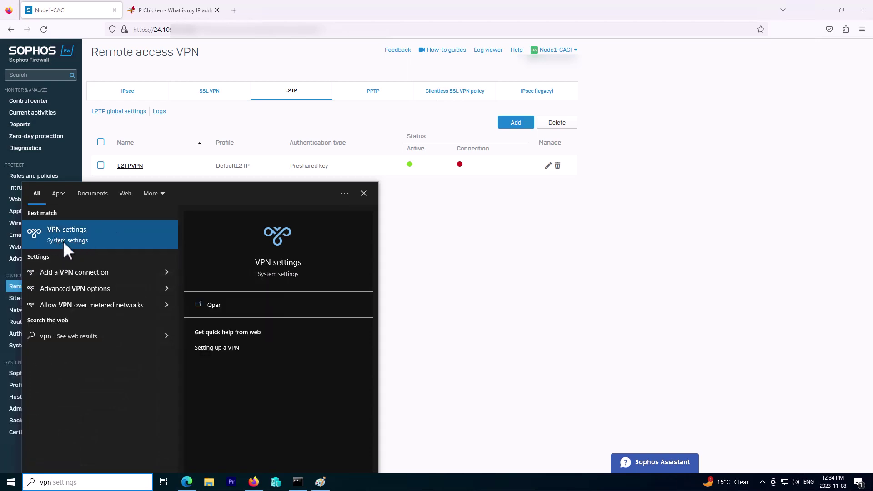
{"action": "left_click", "coordinate": [85, 238]}
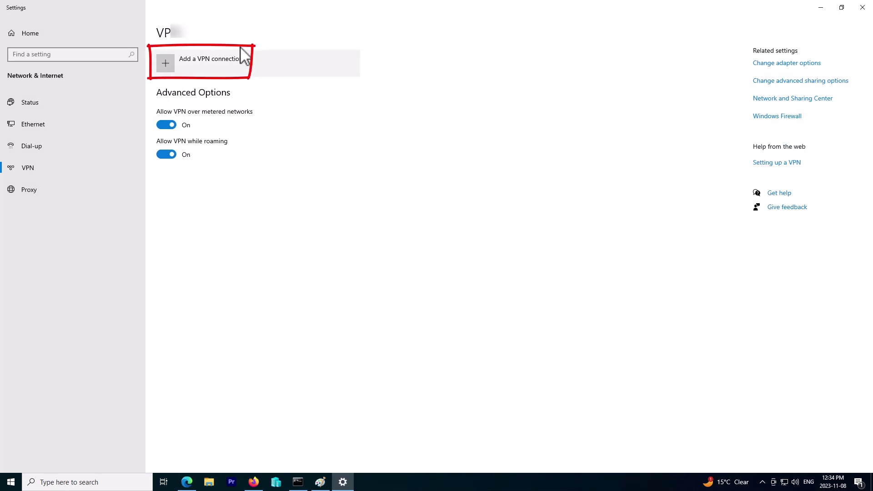
{"action": "double_click", "coordinate": [255, 10]}
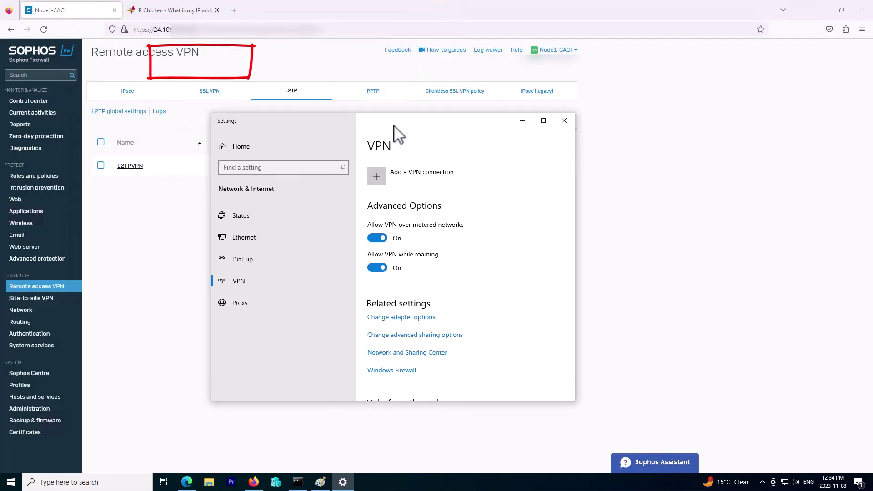
- Add a Windows (built-in) VPN connection named VPN with the firewall's public server address
{"action": "left_click", "coordinate": [403, 173]}
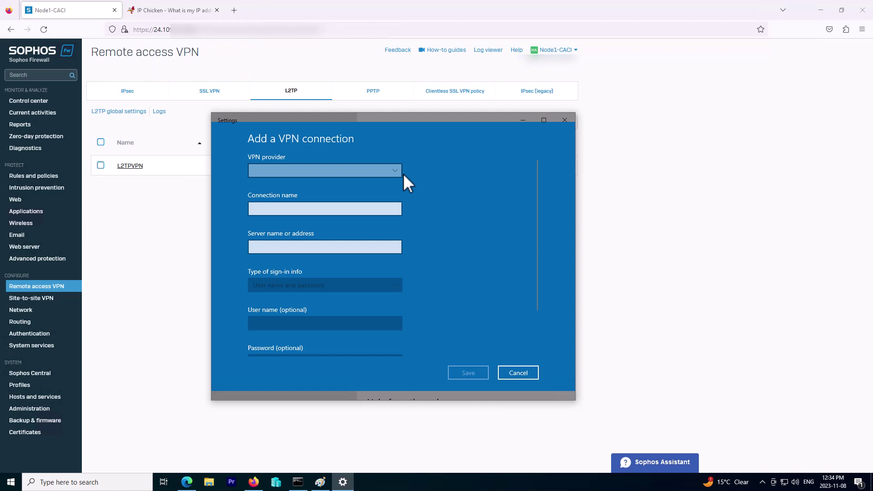
{"action": "left_click", "coordinate": [346, 170]}
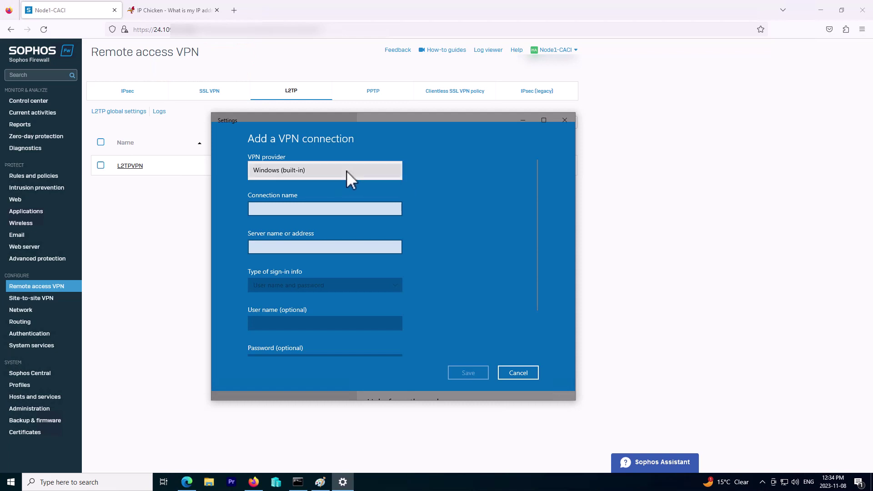
{"action": "left_click", "coordinate": [346, 170]}
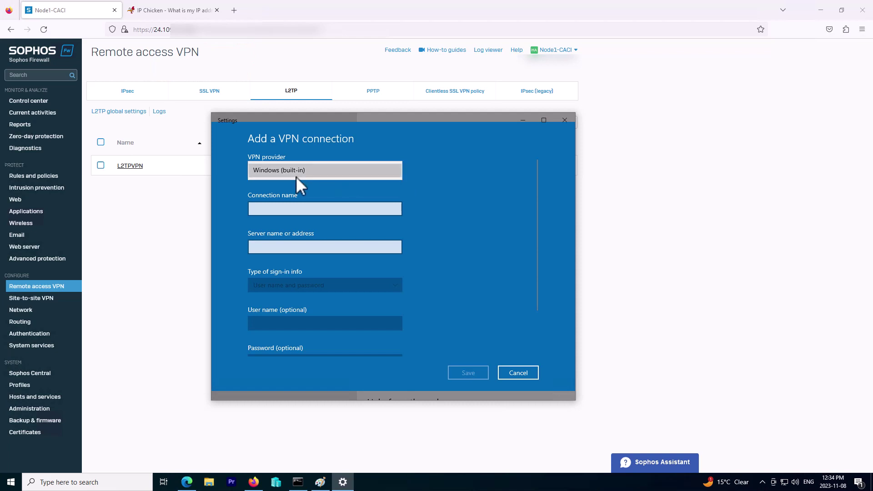
{"action": "left_click", "coordinate": [294, 209]}
{"action": "type", "text": "VPN"}
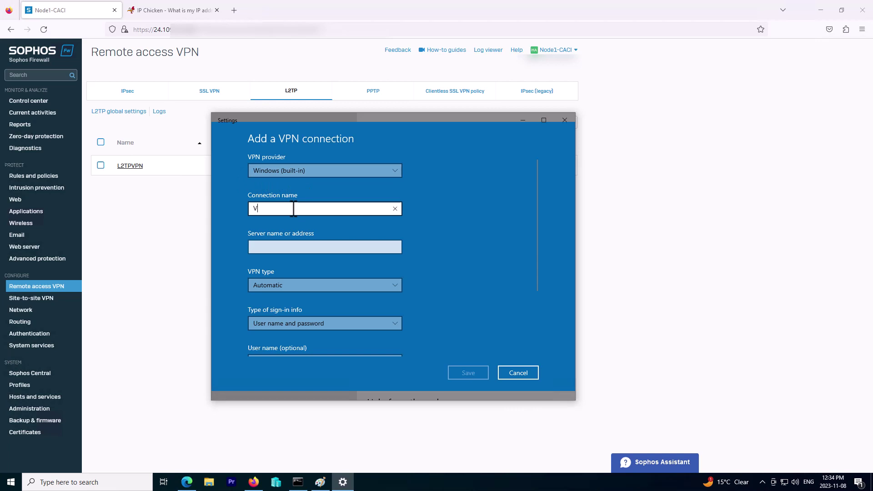
{"action": "left_click", "coordinate": [280, 248]}
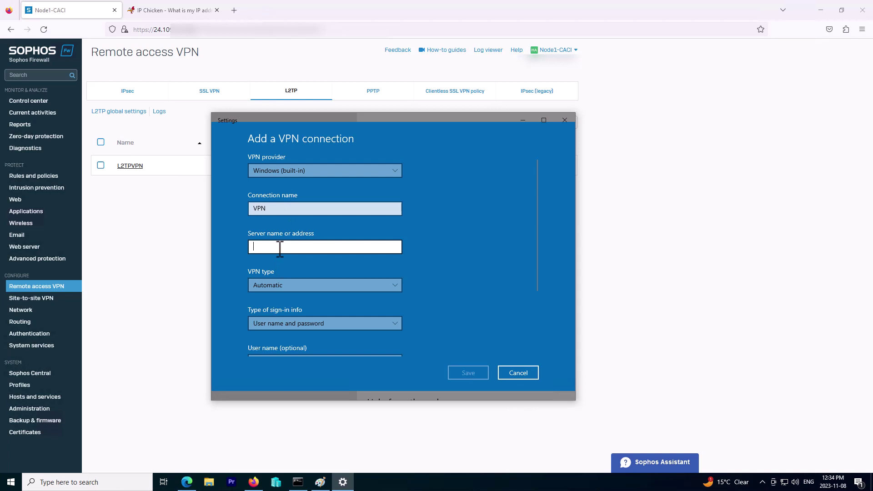
{"action": "type", "text": "24"}
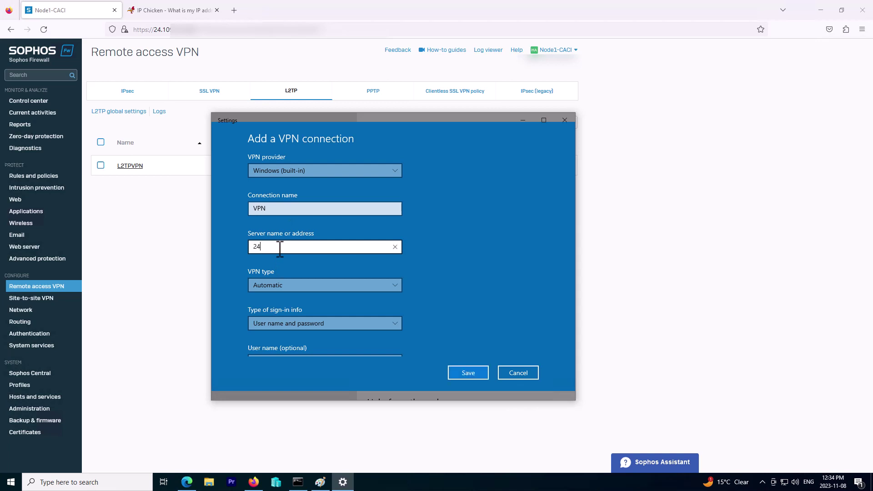
{"action": "type", "text": ".1"}
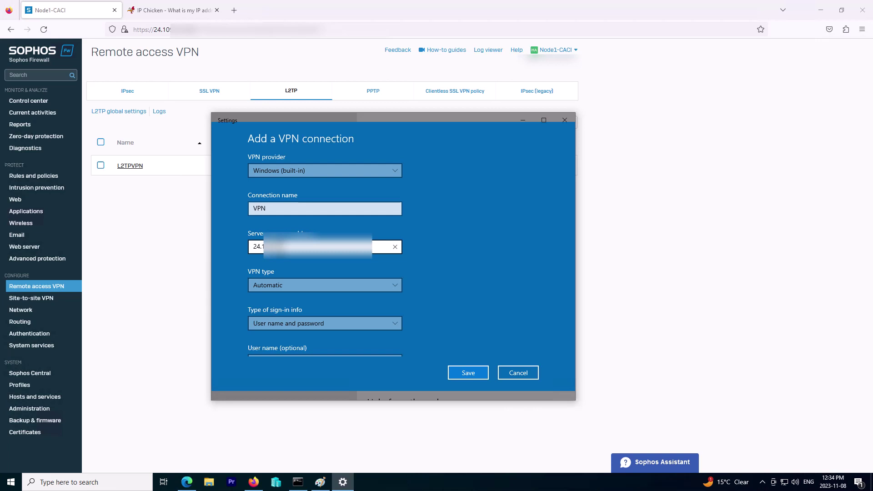
{"action": "type", "text": "4"}
{"action": "scroll", "coordinate": [309, 282], "scroll_direction": "down", "scroll_amount": 3}
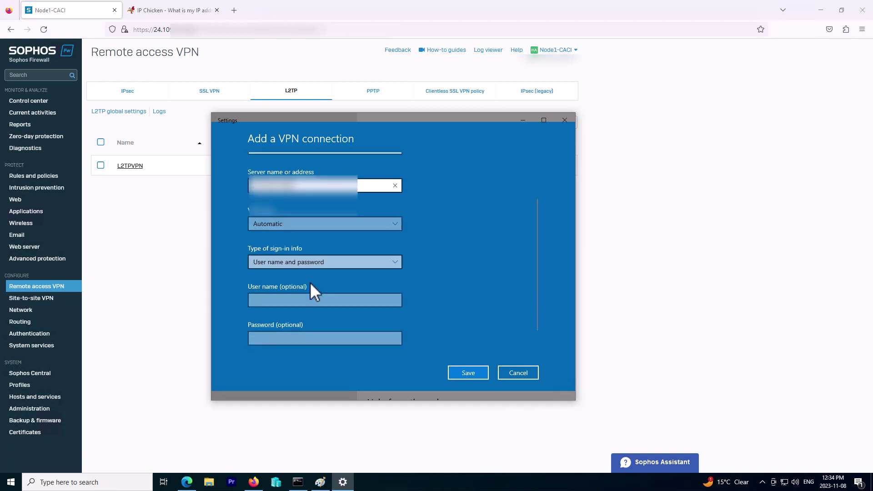
- Set the VPN type to L2TP/IPsec with pre-shared key and enter the shared key
{"action": "left_click", "coordinate": [298, 228]}
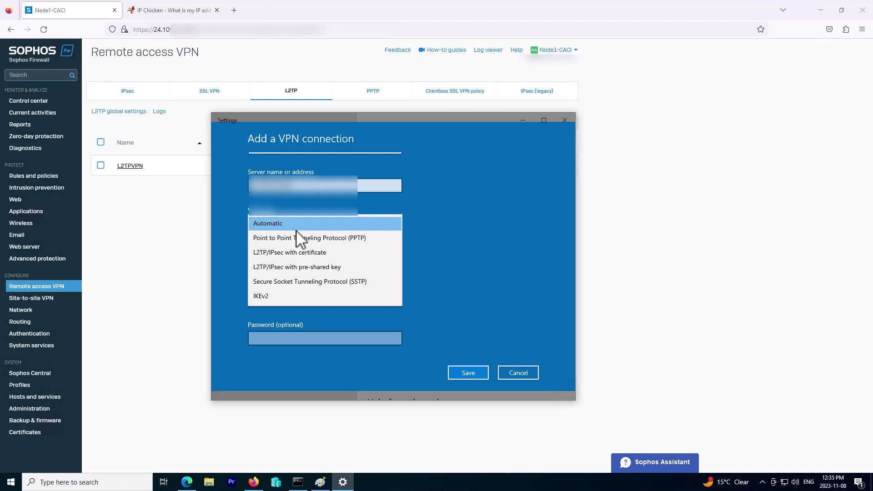
{"action": "left_click", "coordinate": [328, 267]}
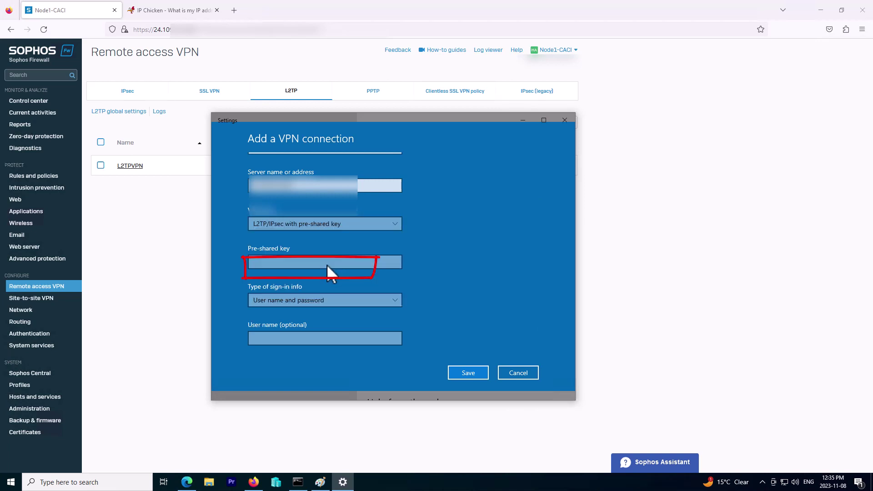
{"action": "left_click", "coordinate": [265, 268]}
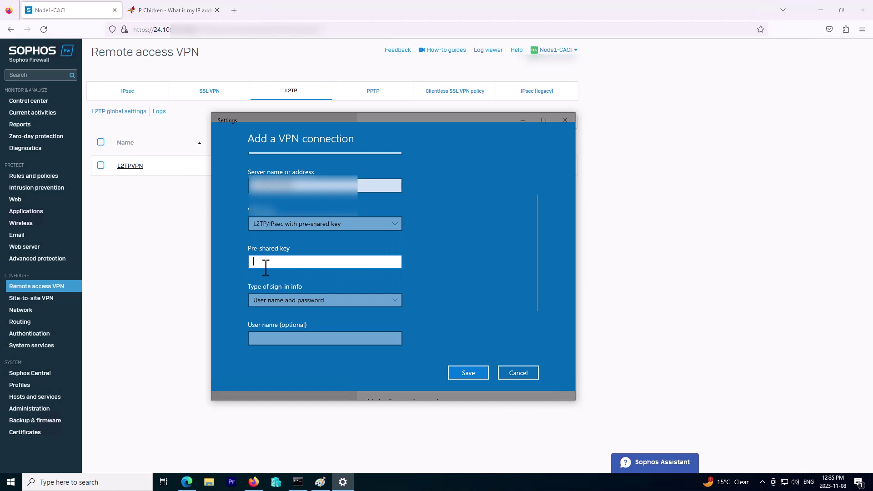
{"action": "type", "text": "1234"}
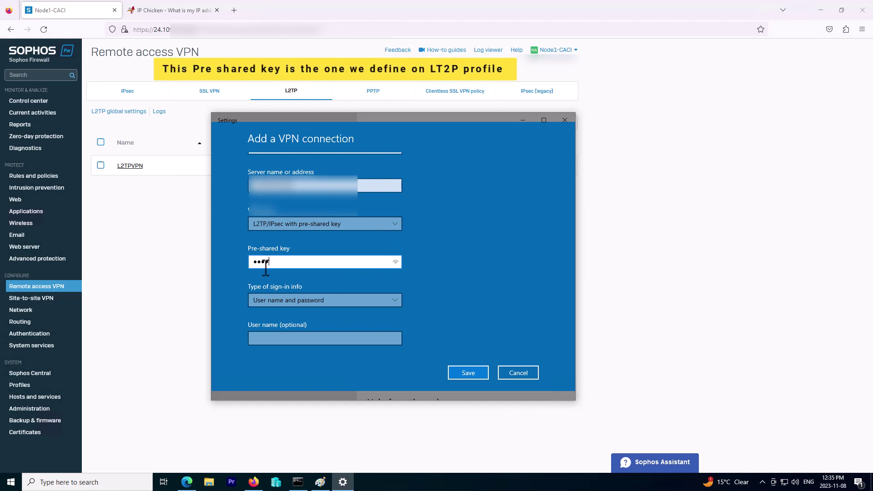
{"action": "type", "text": "5678901"}
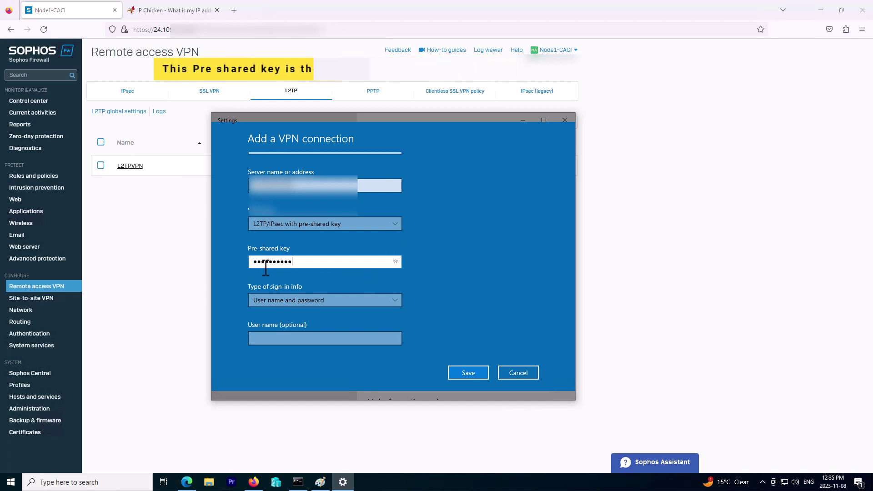
{"action": "type", "text": "23"}
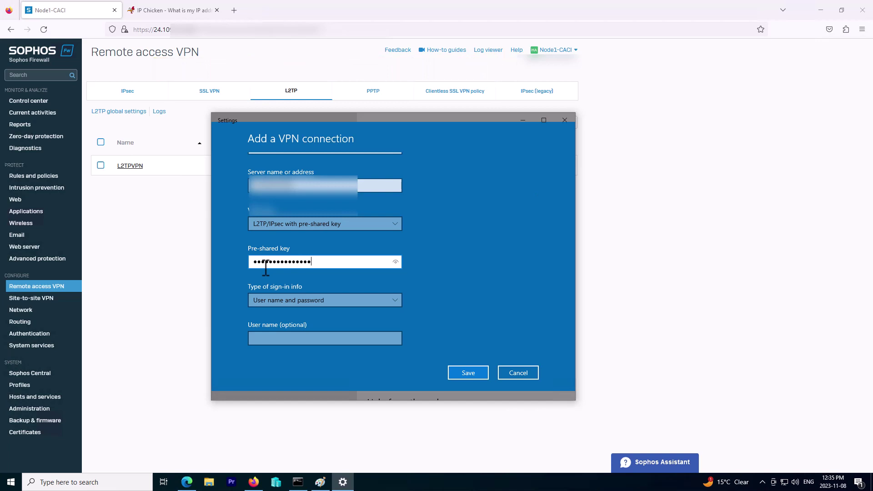
- Keep user name and password sign-in, enter user vpn1 and its password, and save
{"action": "left_click", "coordinate": [317, 301]}
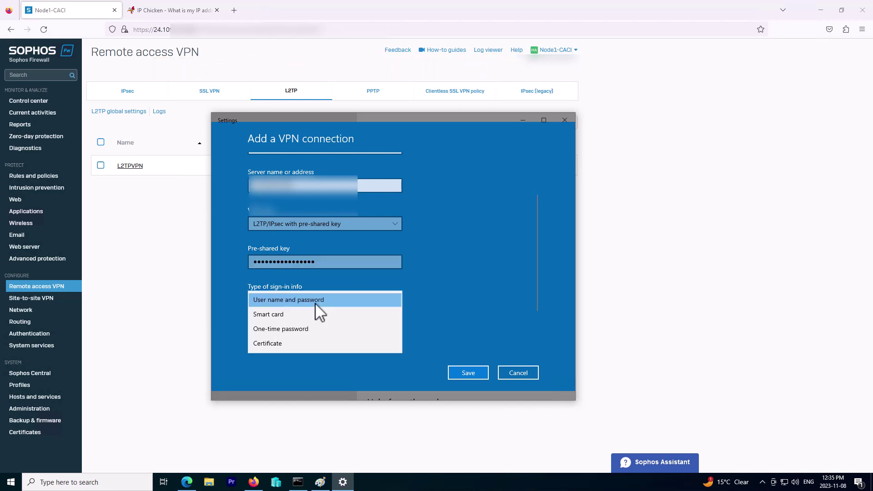
{"action": "left_click", "coordinate": [280, 301]}
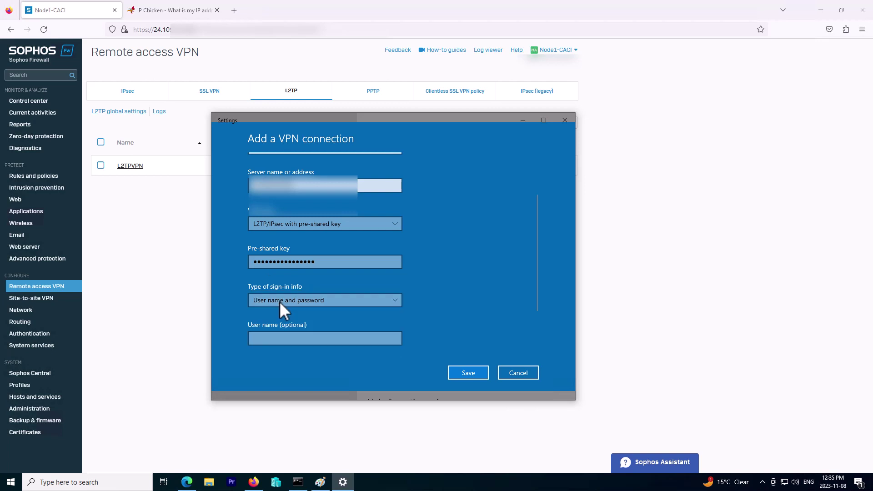
{"action": "scroll", "coordinate": [375, 328], "scroll_direction": "down", "scroll_amount": 2}
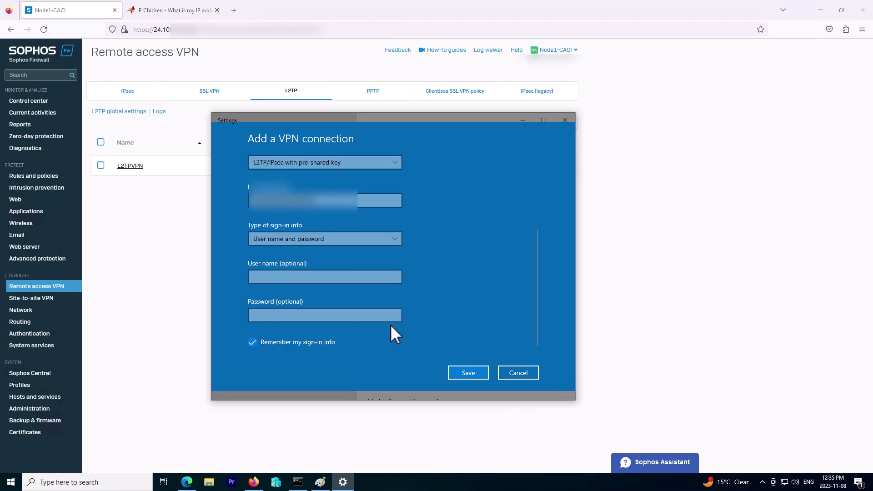
{"action": "left_click", "coordinate": [277, 277]}
{"action": "type", "text": "vpn1"}
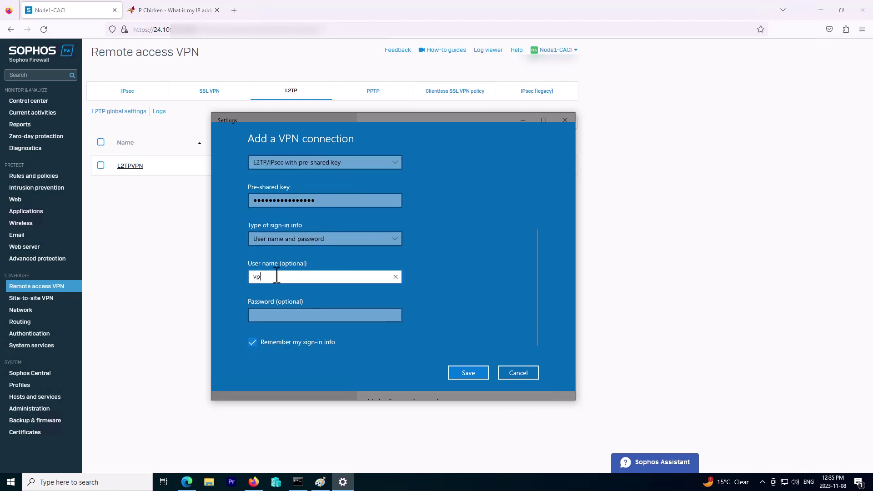
{"action": "left_click", "coordinate": [265, 315]}
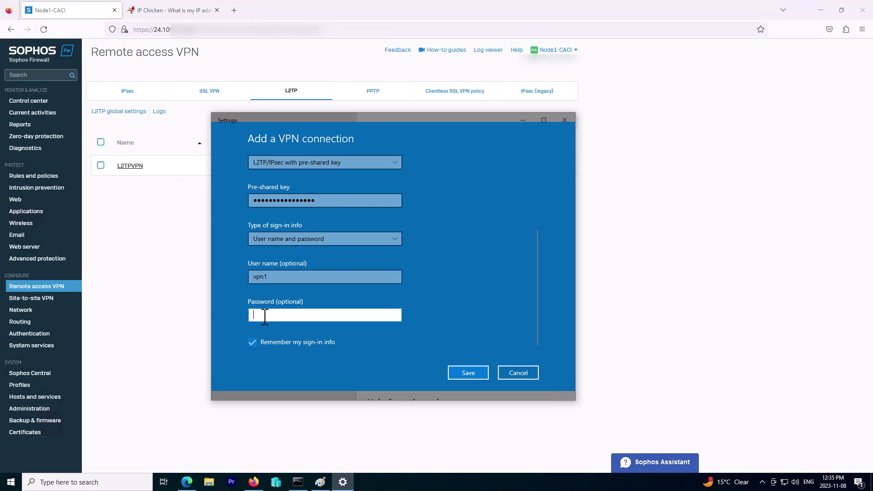
{"action": "type", "text": "••••••••••"}
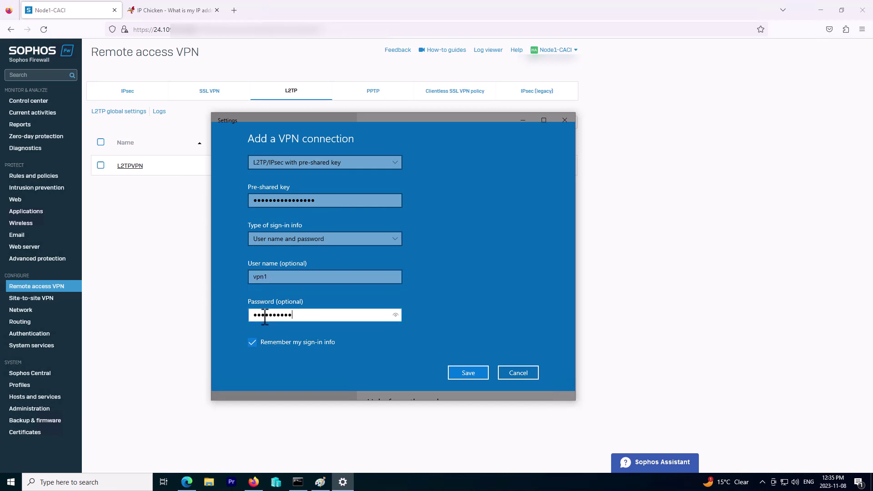
{"action": "type", "text": "••"}
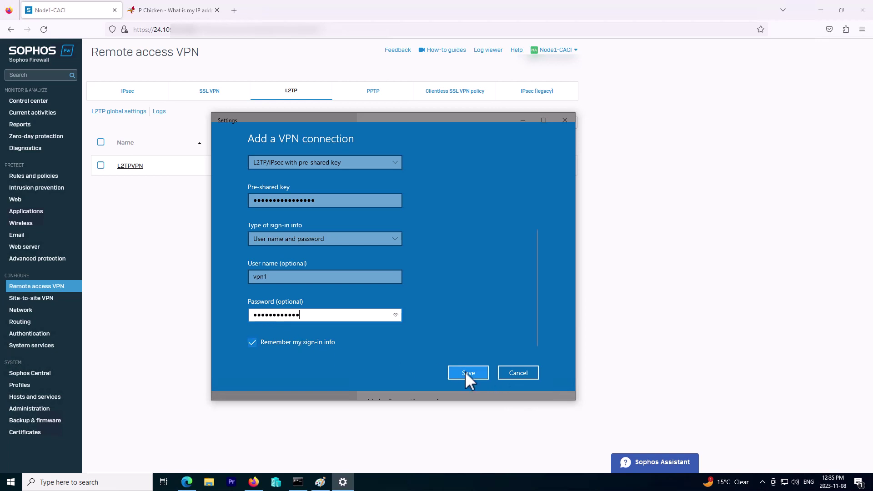
{"action": "left_click", "coordinate": [465, 372]}
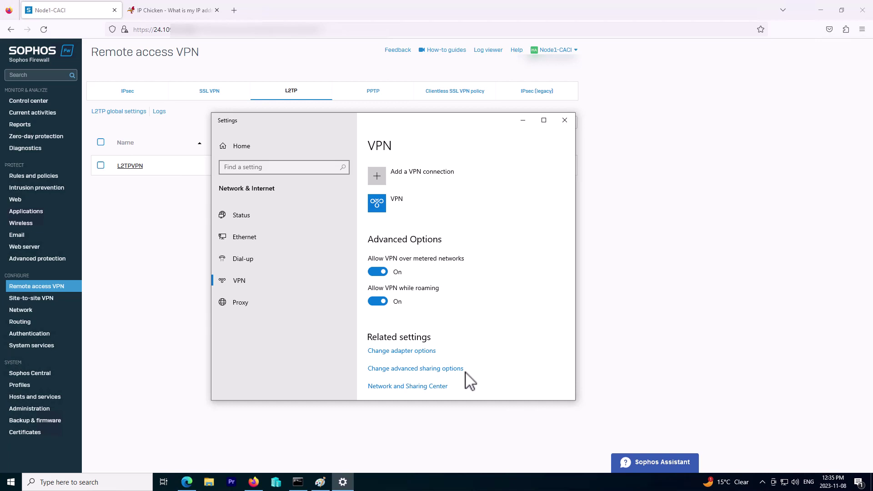
- From the Network & Internet status page, open Change adapter options to list the network adapters
{"action": "right_click", "coordinate": [786, 485]}
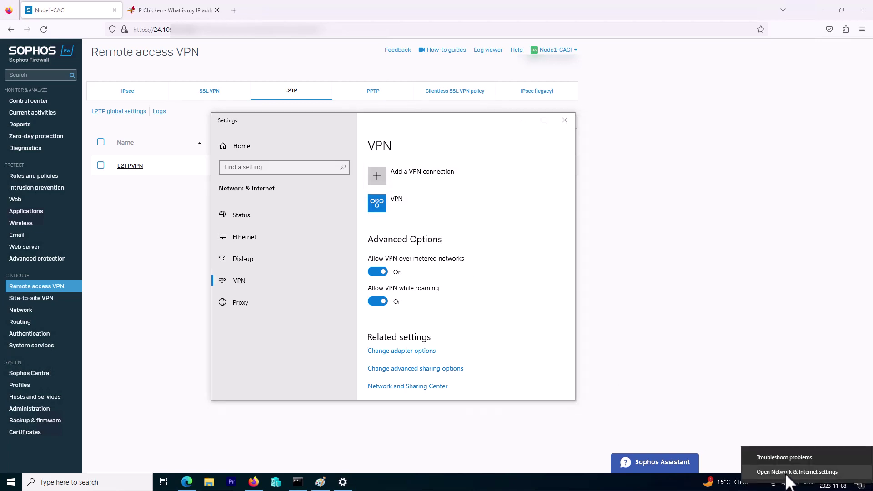
{"action": "left_click", "coordinate": [787, 473]}
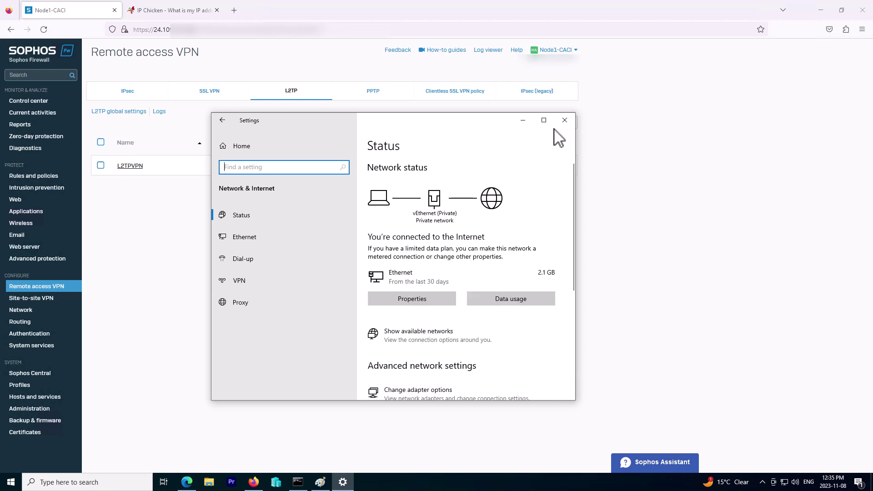
{"action": "left_click_drag", "start_coordinate": [493, 124], "coordinate": [372, 95]}
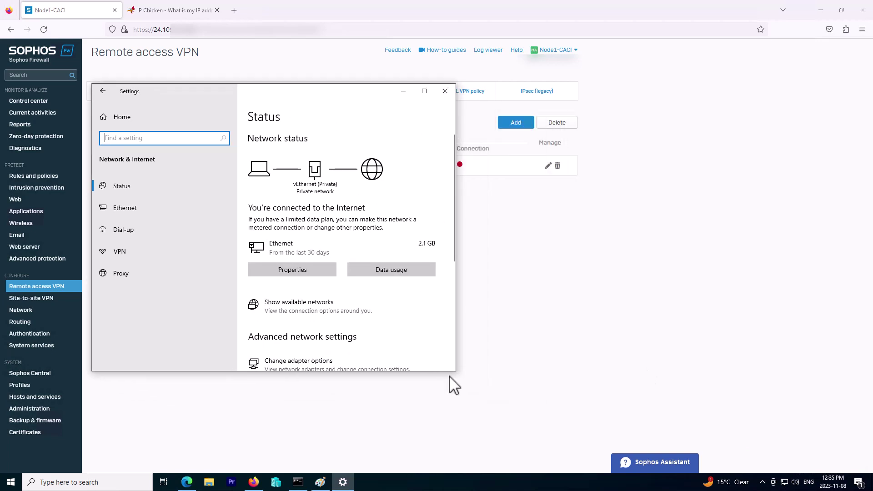
{"action": "left_click_drag", "start_coordinate": [454, 372], "coordinate": [612, 407]}
{"action": "scroll", "coordinate": [389, 339], "scroll_direction": "down", "scroll_amount": 3}
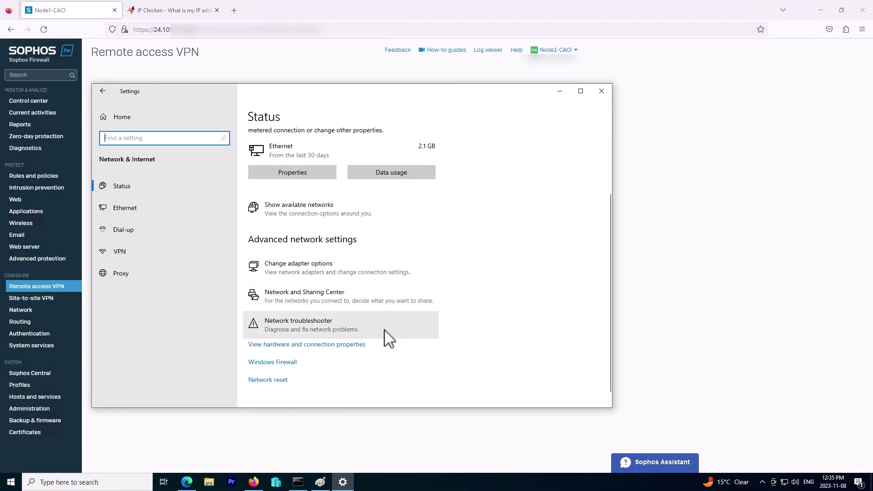
{"action": "left_click", "coordinate": [326, 266]}
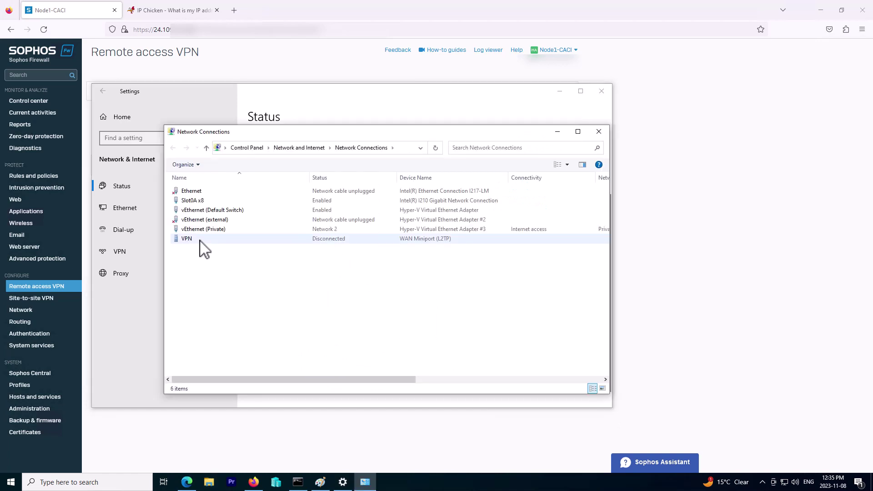
- Arrange the Command Prompt with failed pings to 10.116.1.100 above the adapter list
{"action": "left_click", "coordinate": [200, 241]}
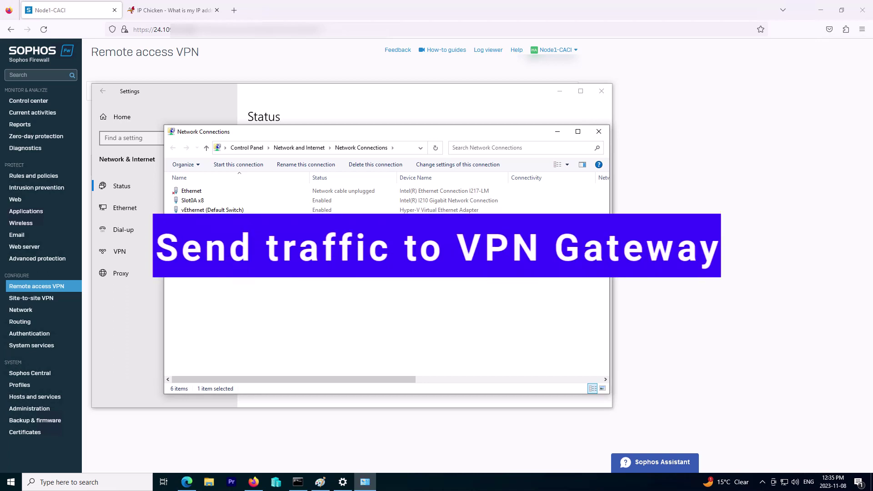
{"action": "left_click", "coordinate": [298, 482]}
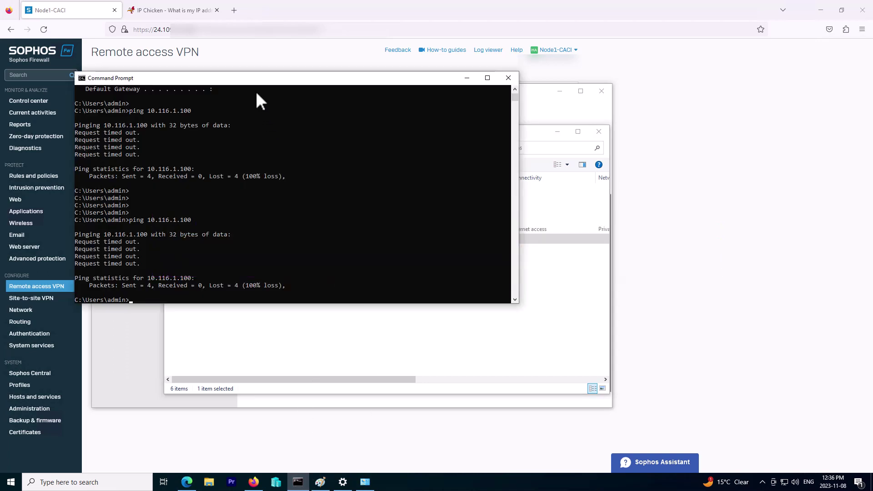
{"action": "left_click_drag", "start_coordinate": [285, 88], "coordinate": [537, 128]}
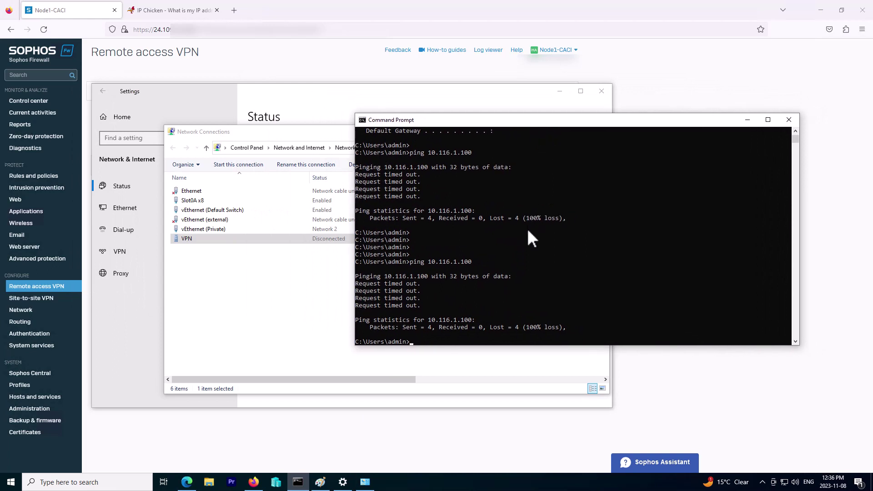
{"action": "key", "text": "Return"}
{"action": "key", "text": "Return"}
{"action": "key", "text": "Return"}
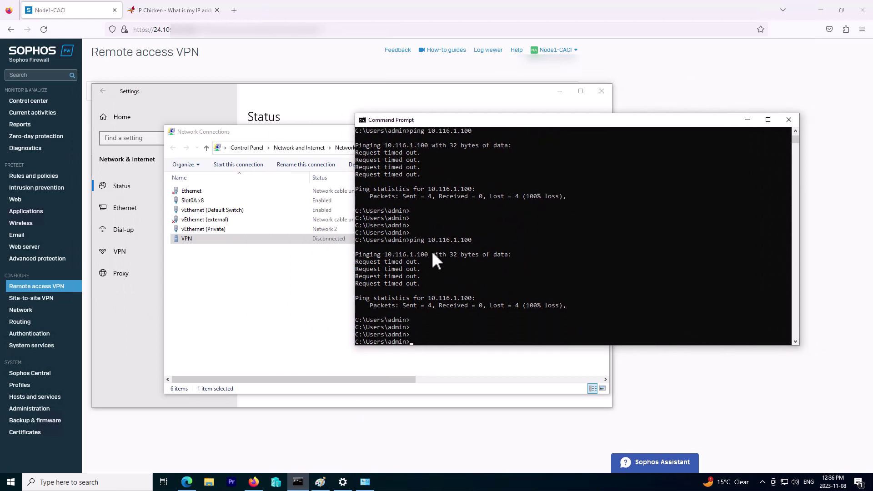
{"action": "left_click_drag", "start_coordinate": [342, 133], "coordinate": [245, 171]}
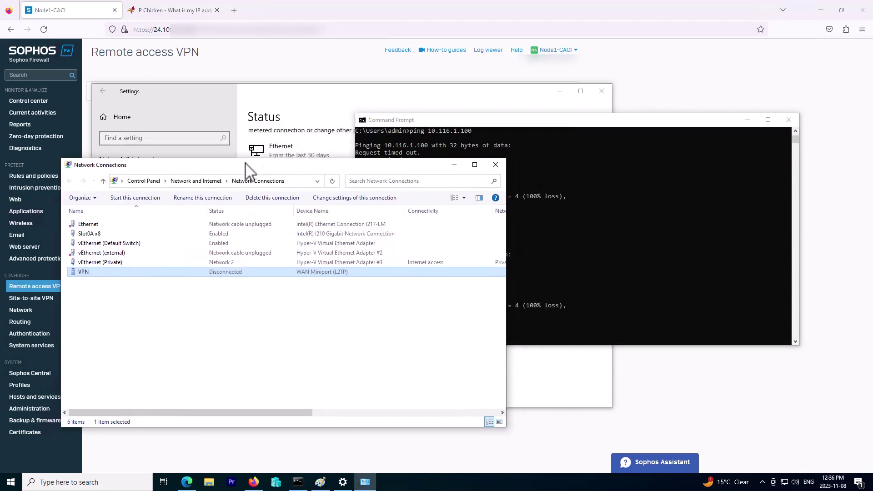
{"action": "left_click_drag", "start_coordinate": [498, 123], "coordinate": [508, 86]}
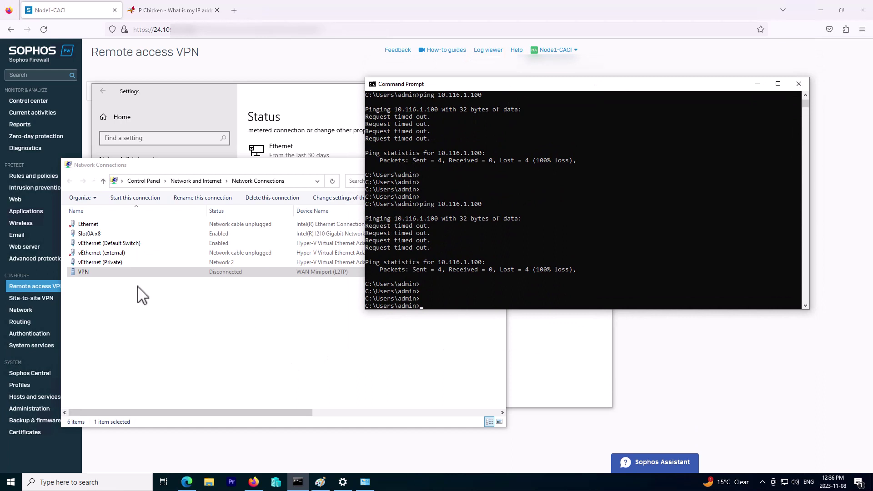
- Untick 'Use default gateway on remote network' in the VPN's advanced IPv4 TCP/IP settings
{"action": "right_click", "coordinate": [130, 272]}
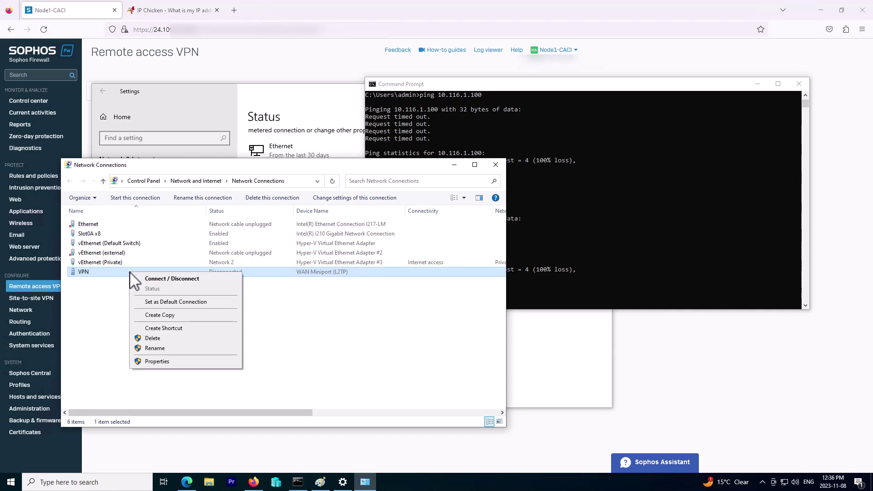
{"action": "left_click", "coordinate": [157, 361]}
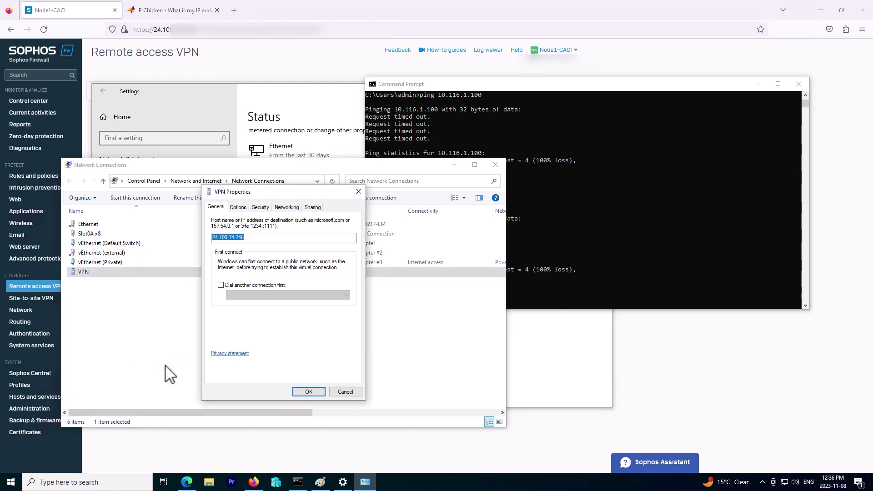
{"action": "left_click", "coordinate": [289, 208]}
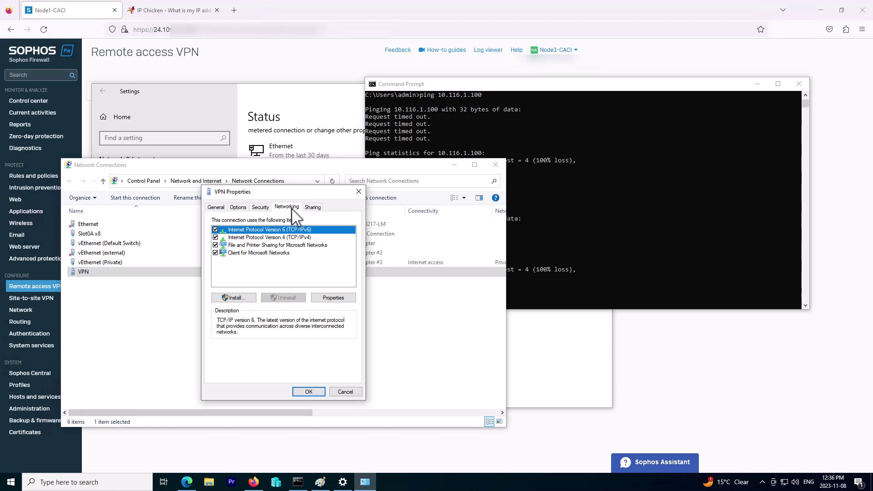
{"action": "left_click", "coordinate": [291, 237]}
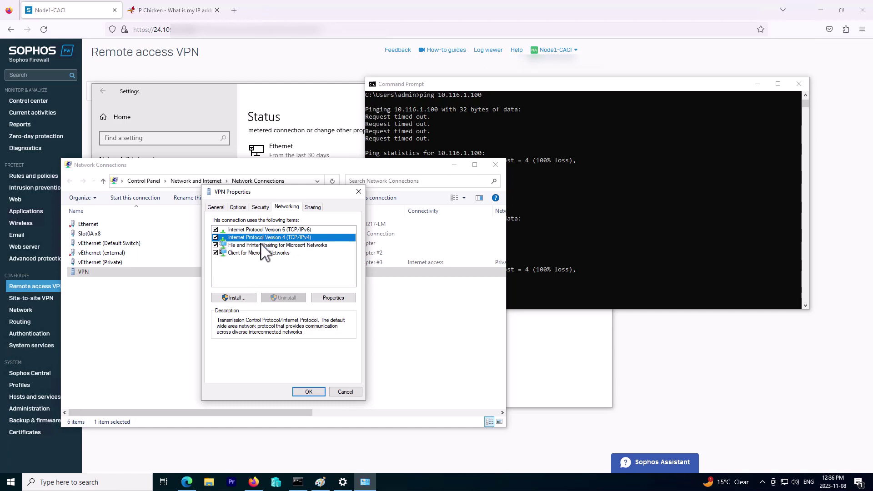
{"action": "left_click", "coordinate": [337, 300]}
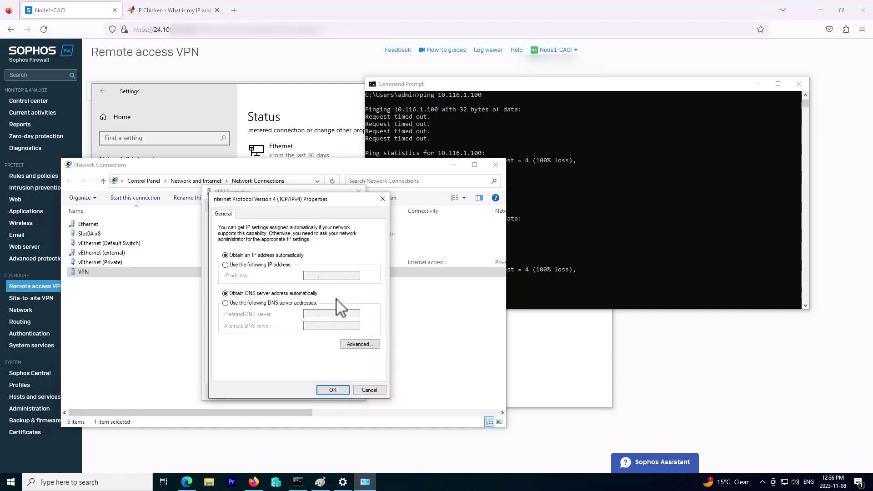
{"action": "left_click", "coordinate": [360, 345]}
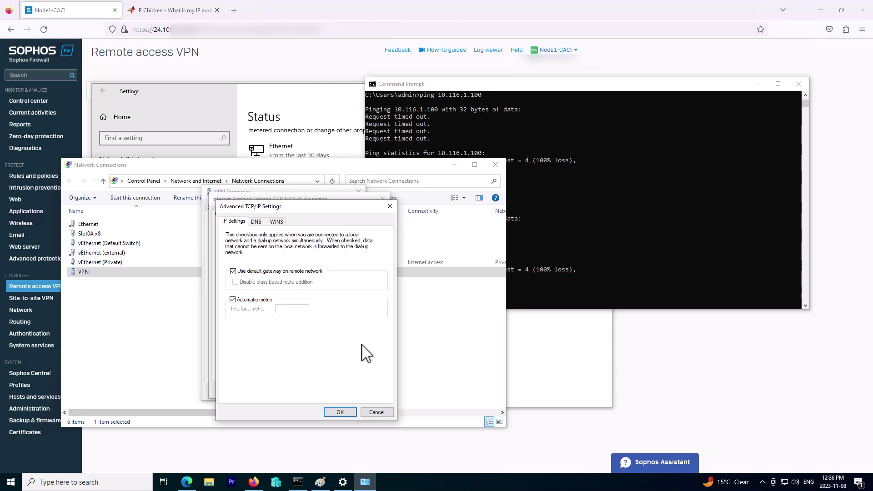
{"action": "left_click", "coordinate": [234, 272]}
{"action": "left_click", "coordinate": [339, 412]}
{"action": "left_click", "coordinate": [334, 392]}
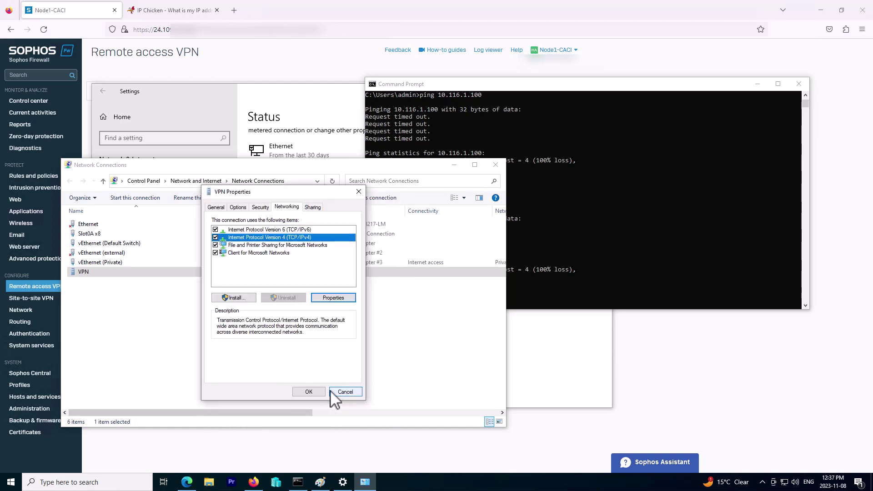
- Save the VPN properties and connect the VPN from the taskbar network flyout
{"action": "left_click", "coordinate": [318, 390]}
{"action": "right_click", "coordinate": [129, 274]}
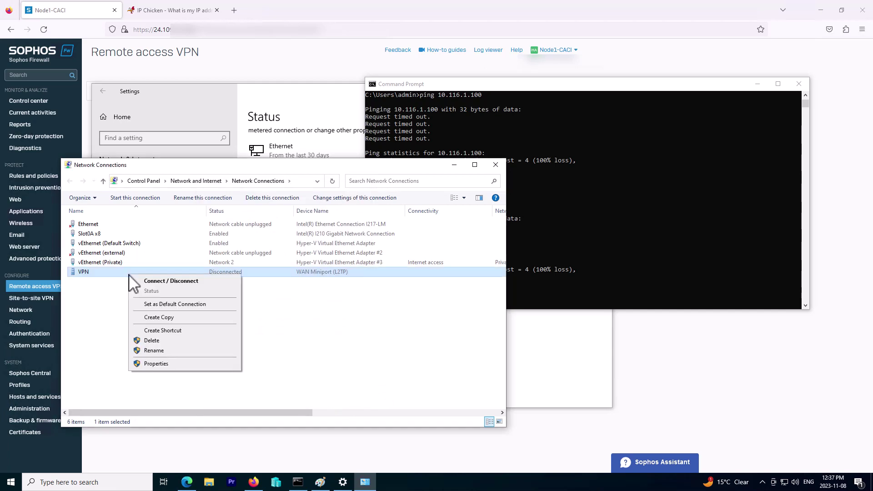
{"action": "left_click", "coordinate": [165, 283]}
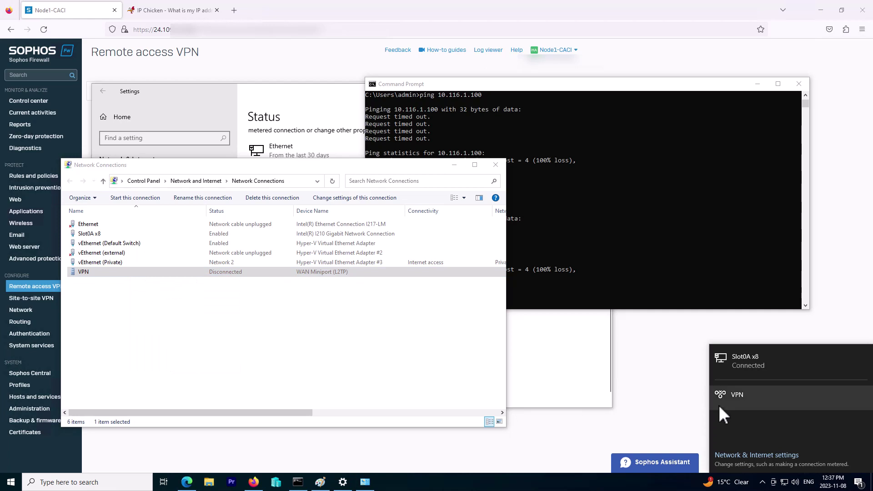
{"action": "left_click", "coordinate": [773, 482]}
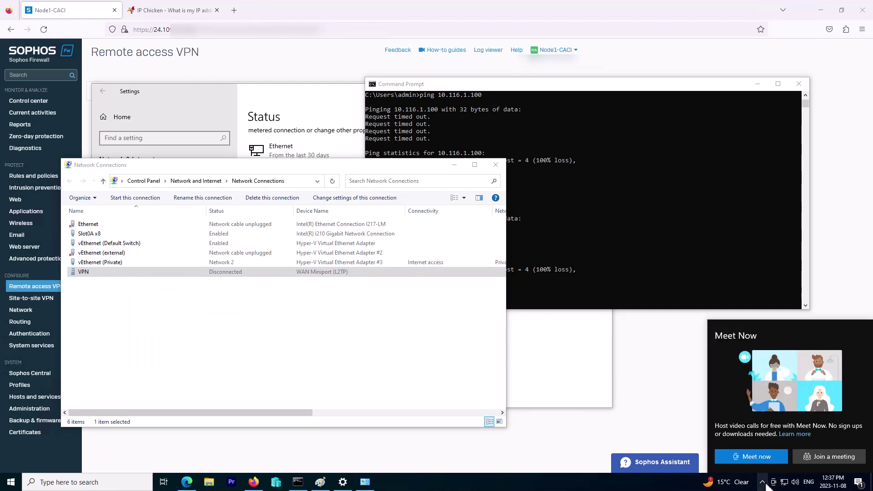
{"action": "left_click", "coordinate": [772, 482]}
{"action": "left_click", "coordinate": [784, 485]}
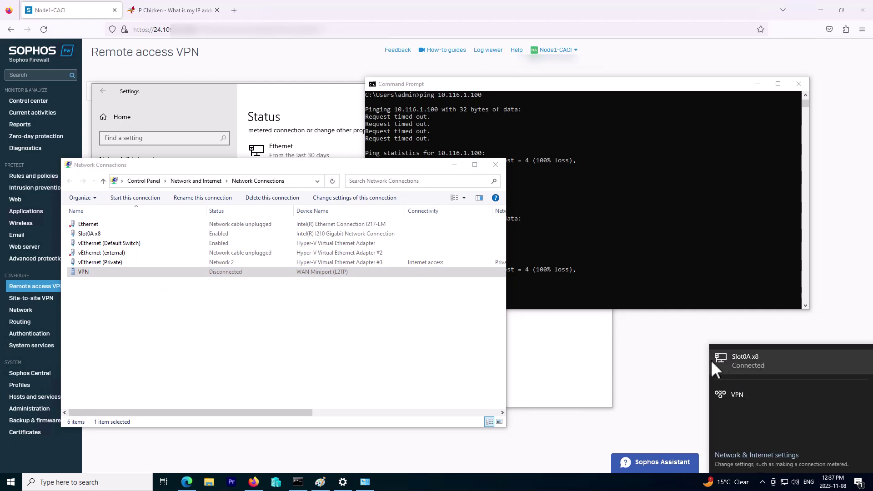
{"action": "left_click", "coordinate": [763, 397]}
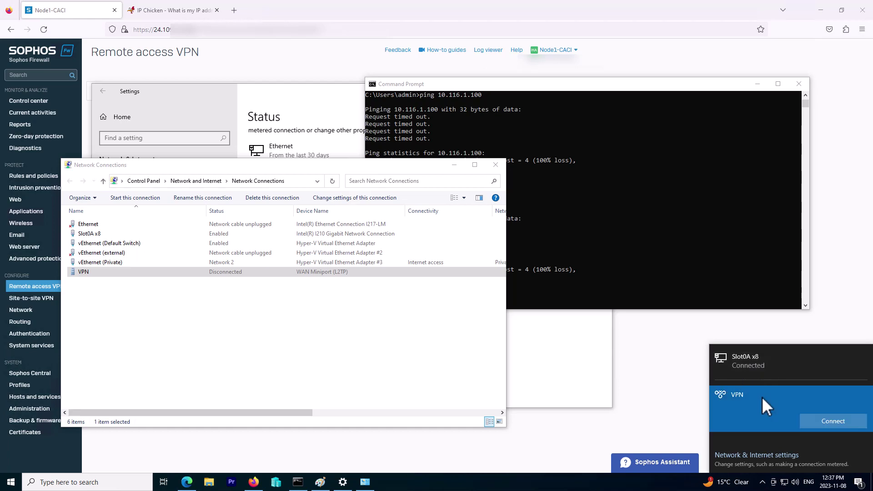
{"action": "left_click", "coordinate": [829, 422]}
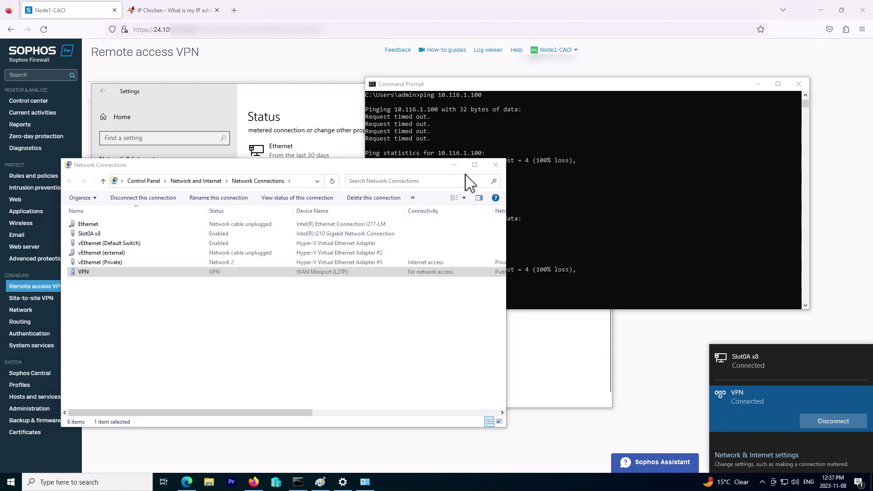
{"action": "left_click", "coordinate": [454, 165]}
- Reload Sophos's L2TP connection list to confirm L2TPVPN is connected, then go to Rules and policies
{"action": "left_click", "coordinate": [330, 119]}
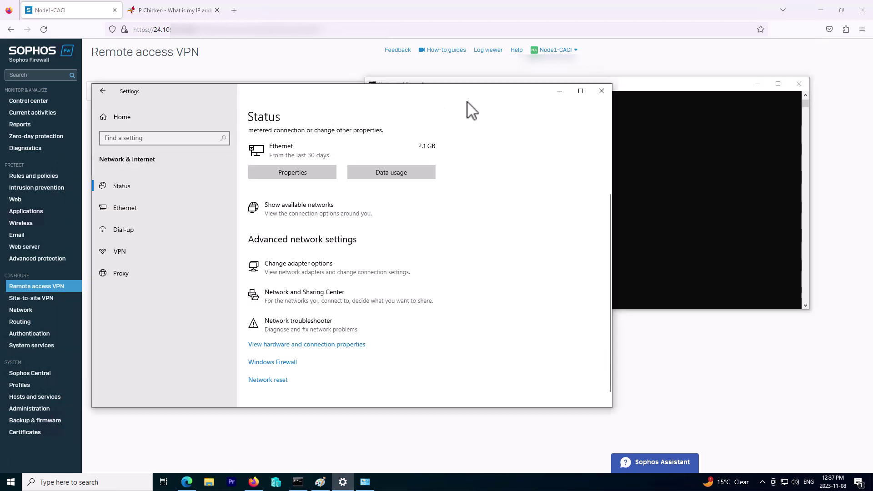
{"action": "left_click", "coordinate": [559, 91]}
{"action": "left_click", "coordinate": [277, 224]}
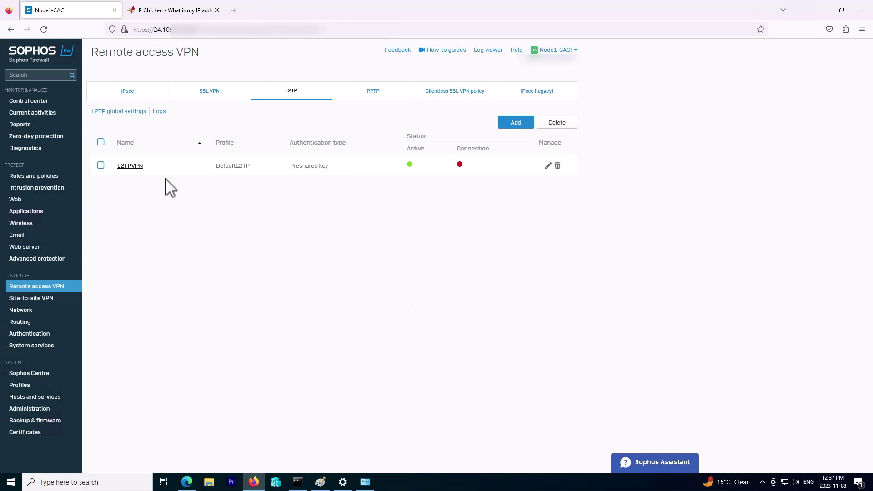
{"action": "left_click", "coordinate": [59, 288]}
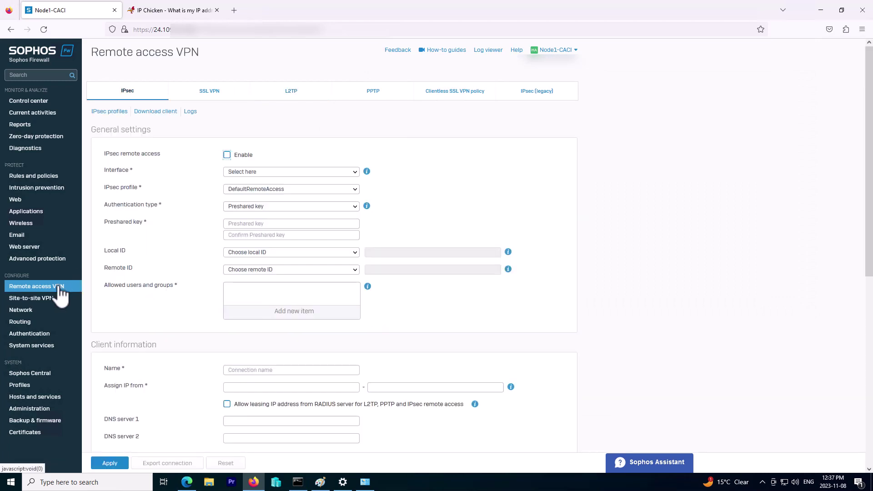
{"action": "left_click", "coordinate": [291, 92]}
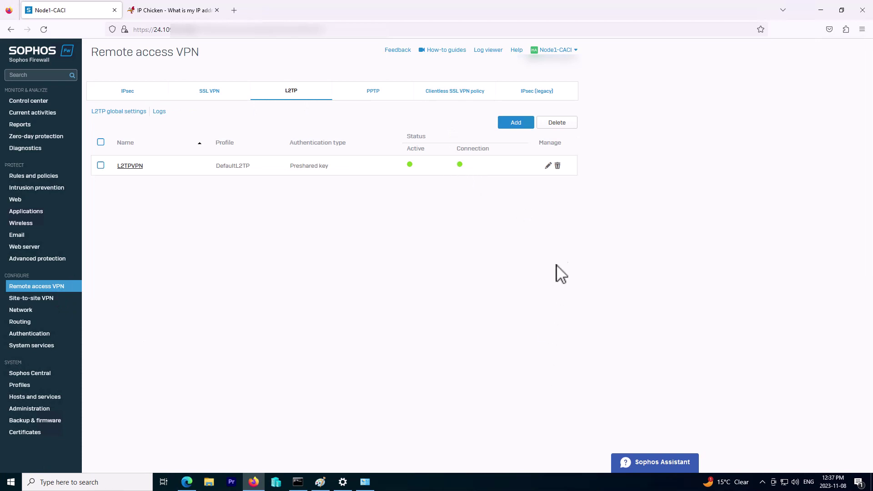
{"action": "left_click", "coordinate": [38, 176]}
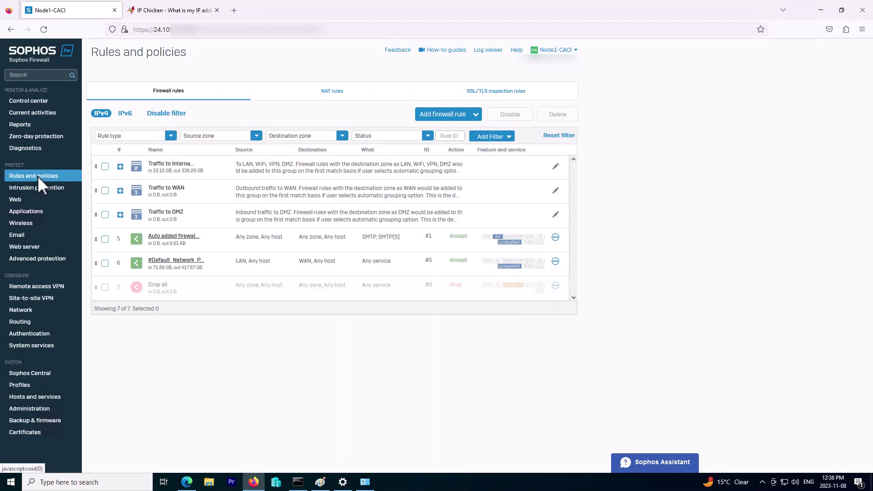
- Create a new firewall rule named TEST with firewall traffic logging enabled
{"action": "left_click", "coordinate": [437, 119]}
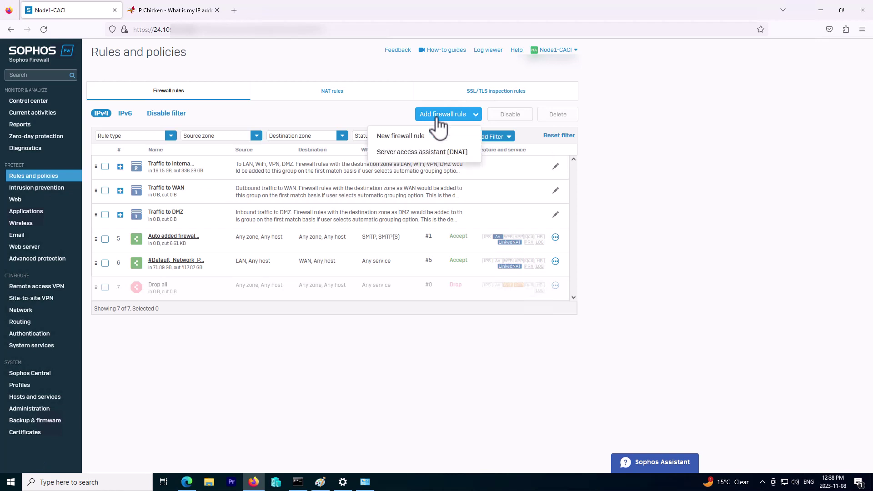
{"action": "left_click", "coordinate": [406, 141]}
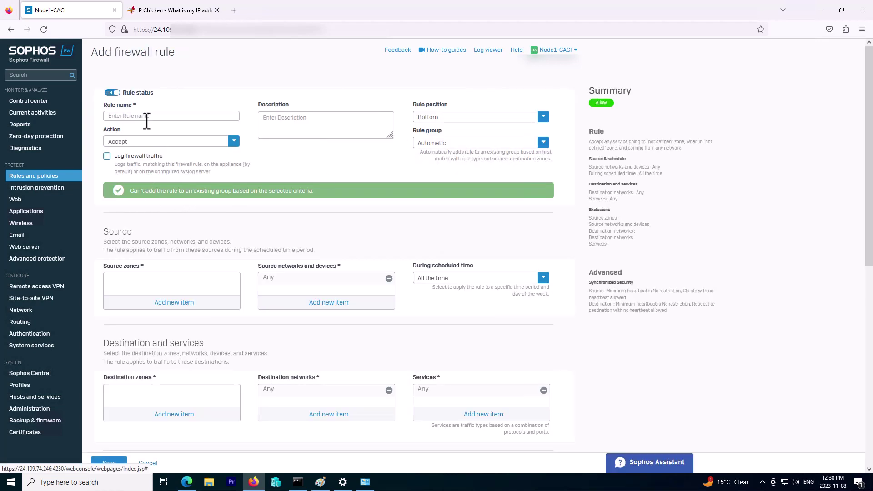
{"action": "left_click", "coordinate": [146, 116]}
{"action": "type", "text": "TEST"}
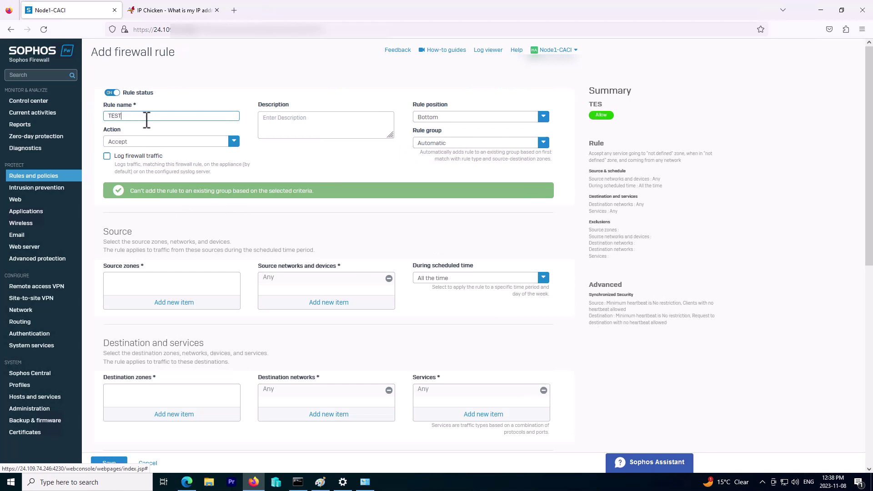
{"action": "left_click", "coordinate": [108, 157]}
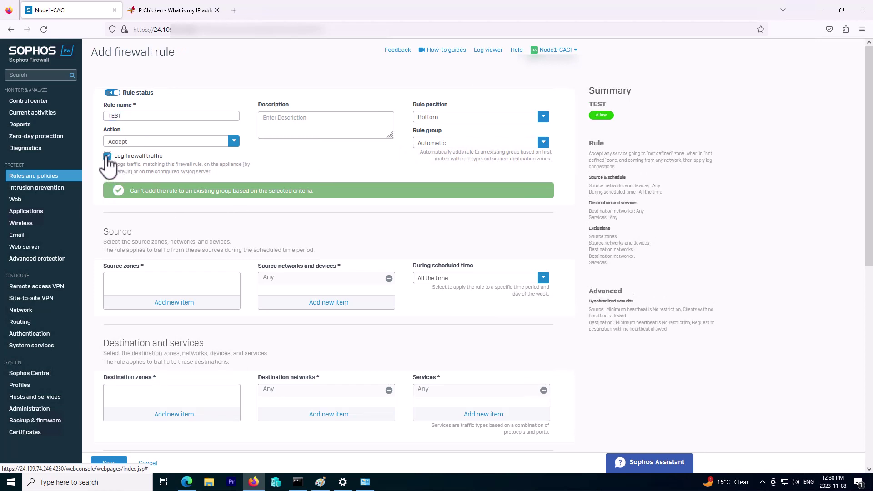
- Set the rule's source zone to VPN and destination zone to LAN
{"action": "left_click", "coordinate": [149, 302]}
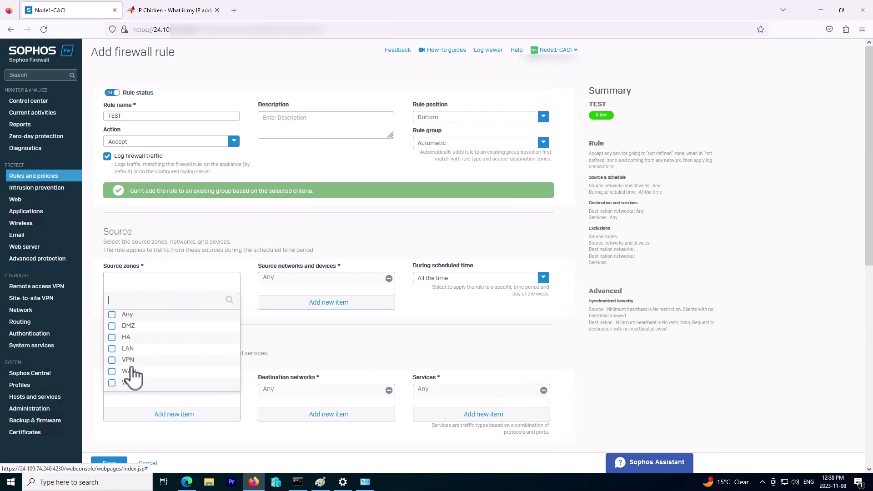
{"action": "left_click", "coordinate": [113, 360]}
{"action": "left_click", "coordinate": [162, 402]}
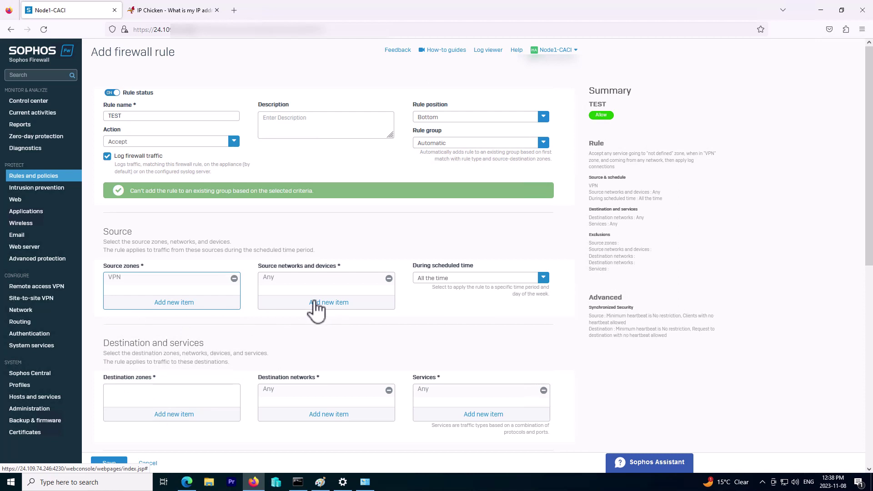
{"action": "left_click", "coordinate": [156, 415]}
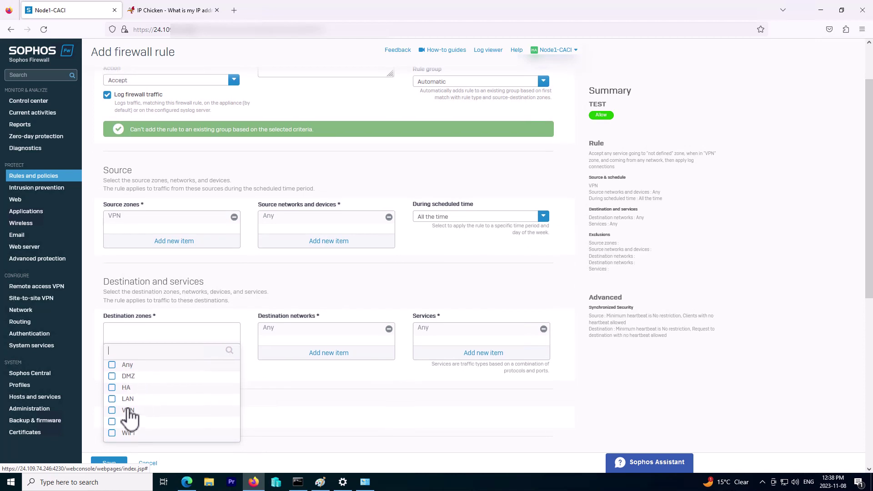
{"action": "left_click", "coordinate": [113, 399]}
{"action": "left_click", "coordinate": [175, 448]}
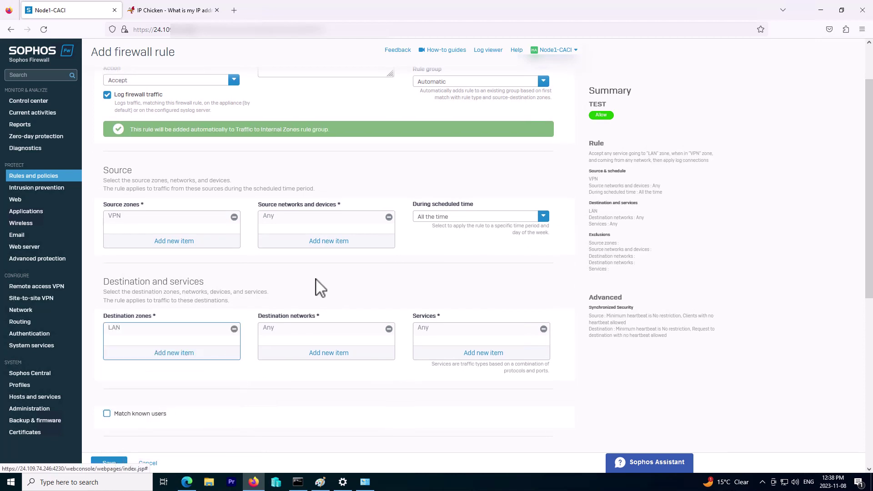
- Clear Any from the source networks and start adding a new network object
{"action": "left_click", "coordinate": [323, 242]}
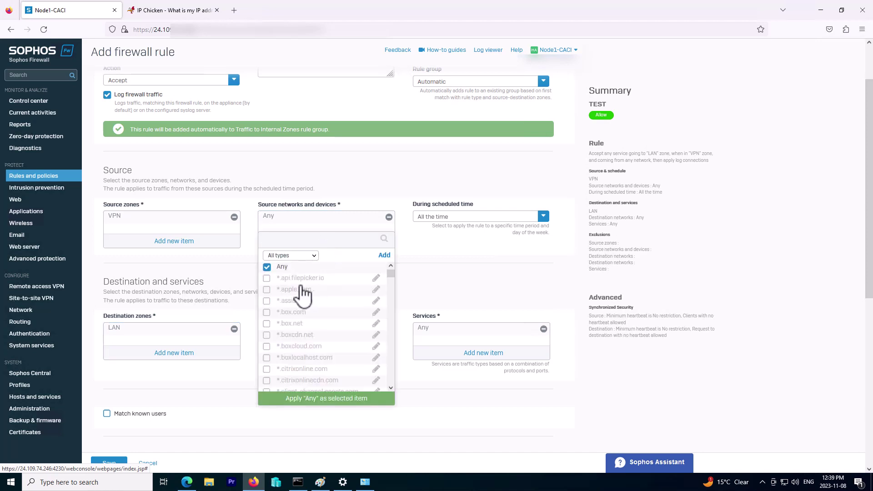
{"action": "left_click", "coordinate": [268, 268]}
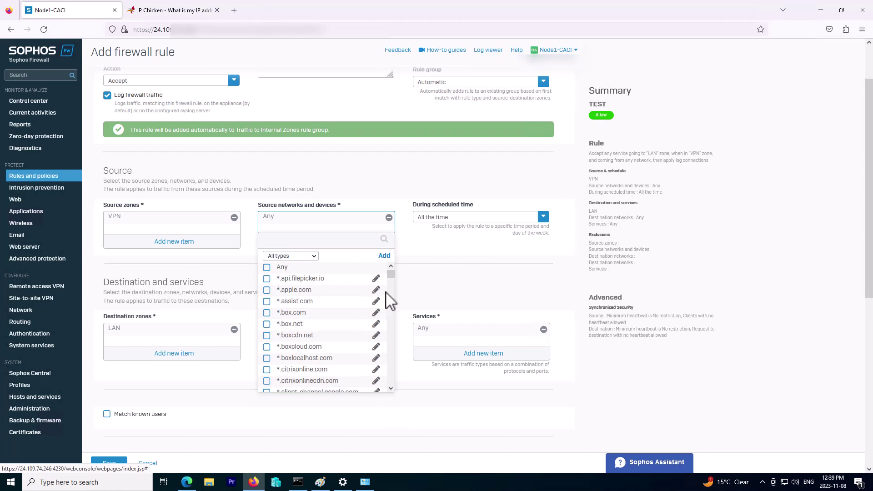
{"action": "left_click", "coordinate": [384, 256]}
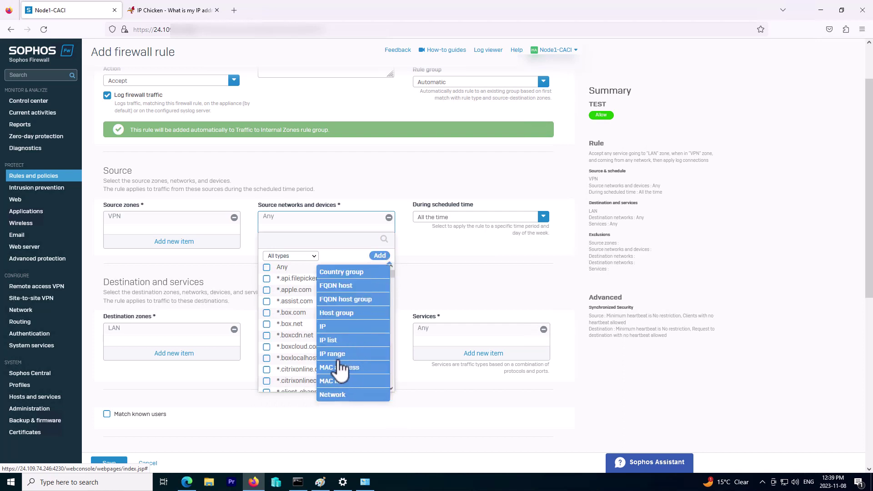
- Start a new source IP host with address 10.20.30, then view the Command Prompt route table
{"action": "left_click", "coordinate": [343, 406]}
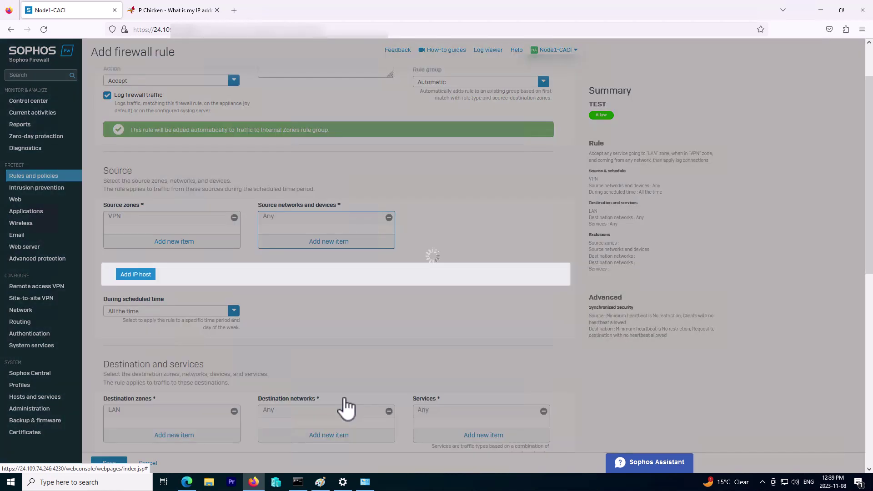
{"action": "left_click", "coordinate": [268, 355]}
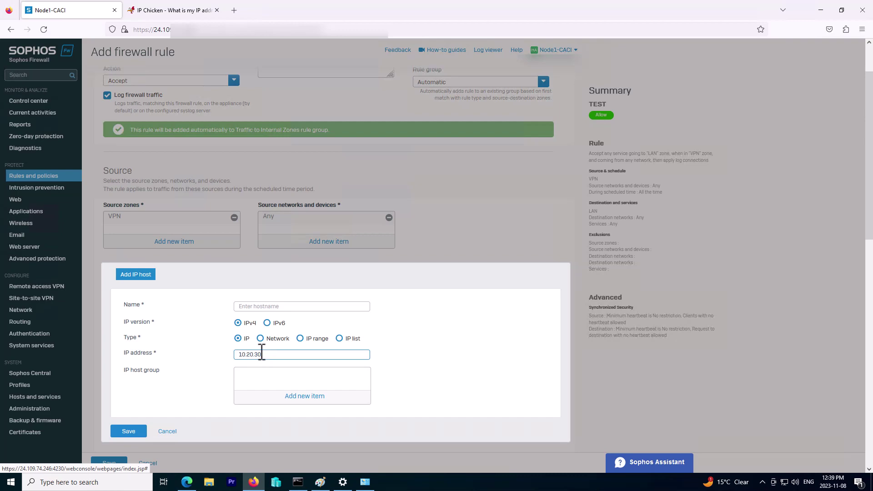
{"action": "left_click", "coordinate": [298, 481]}
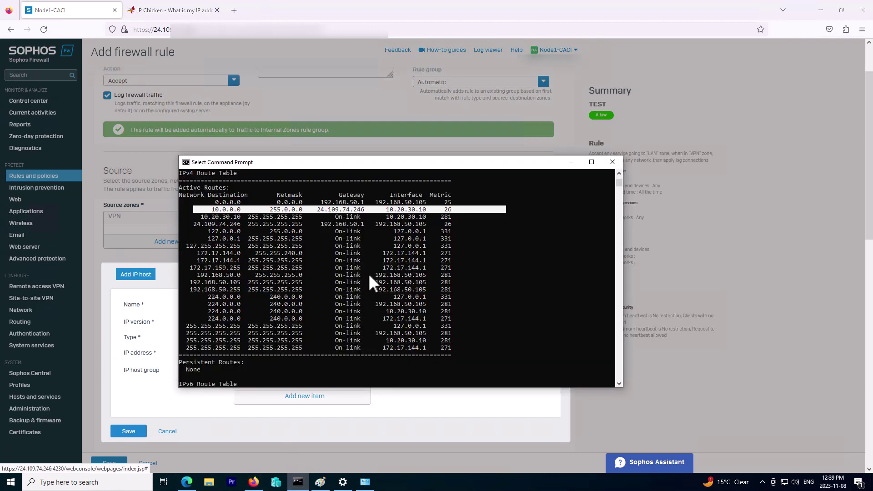
- Run ipconfig, pick out the PPP VPN adapter's address 10.20.30.10, then minimize the console
{"action": "key", "text": "Return"}
{"action": "key", "text": "Return"}
{"action": "key", "text": "Return"}
{"action": "key", "text": "Return"}
{"action": "key", "text": "Return"}
{"action": "key", "text": "Return"}
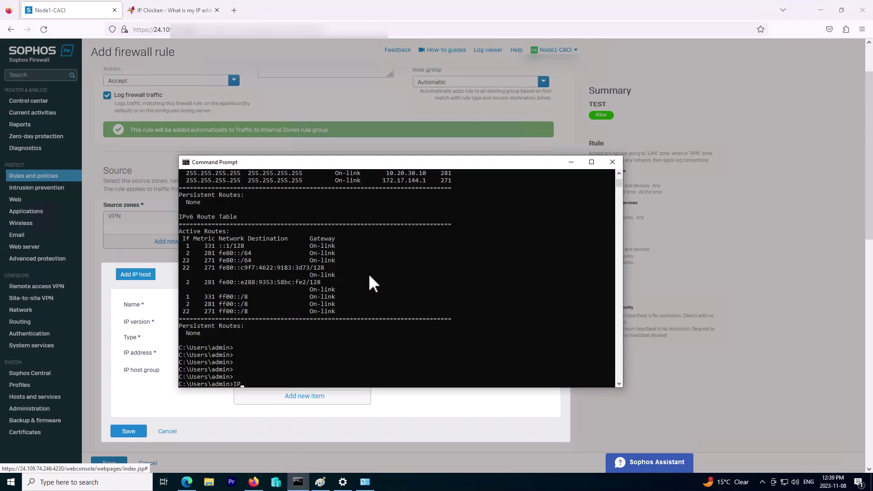
{"action": "type", "text": "IPCONFIG"}
{"action": "key", "text": "Return"}
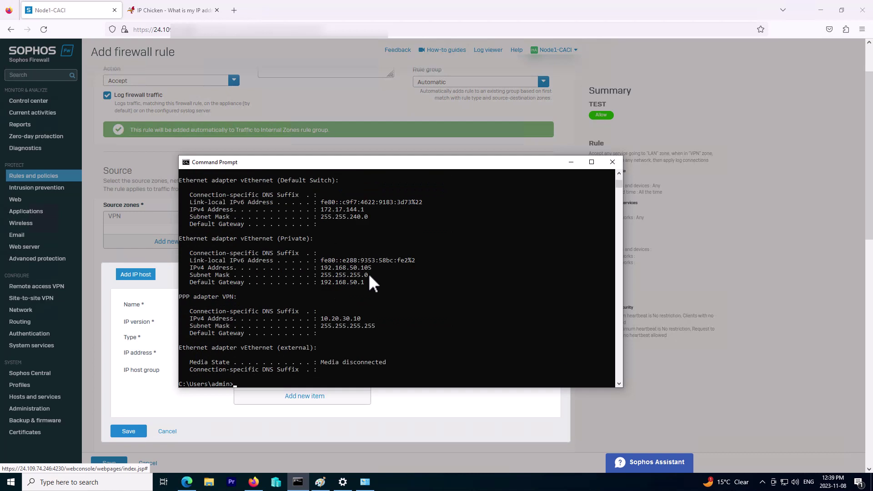
{"action": "left_click_drag", "start_coordinate": [364, 322], "coordinate": [348, 321]}
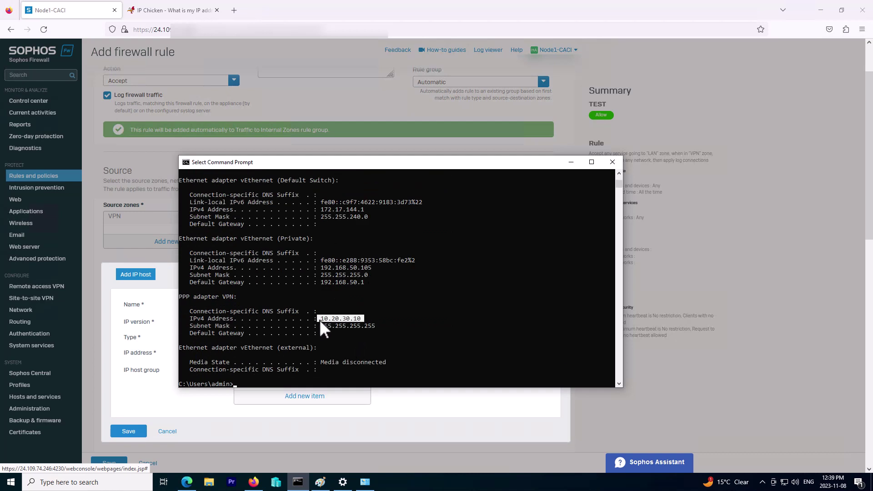
{"action": "left_click", "coordinate": [572, 166]}
- Start a 10.20.30. network host, then cancel the Add IP host dialog
{"action": "type", "text": "10.20.30"}
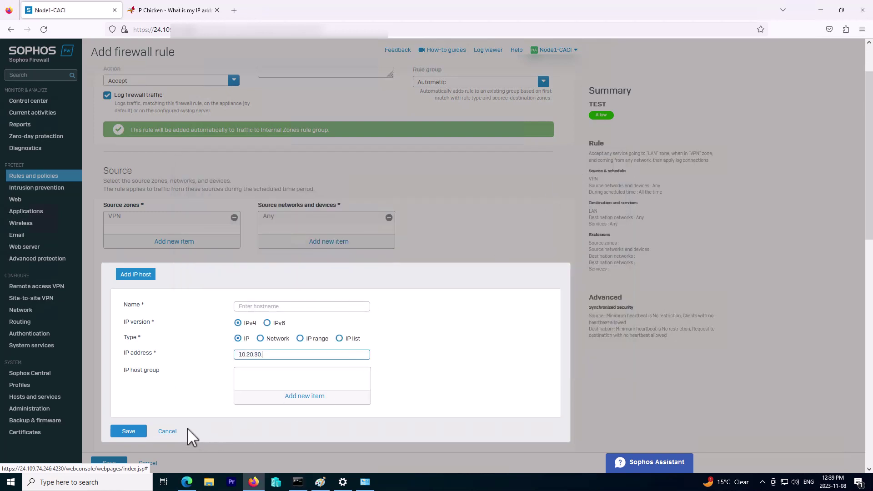
{"action": "type", "text": "."}
{"action": "left_click", "coordinate": [273, 339]}
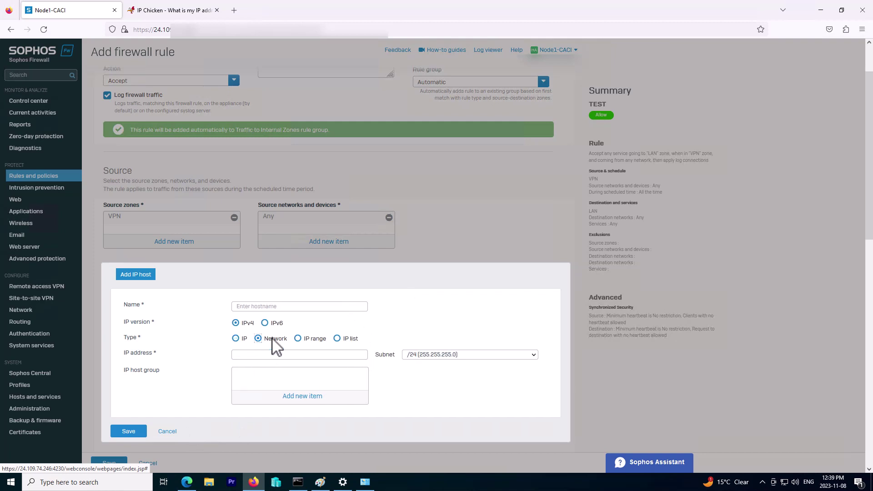
{"action": "left_click", "coordinate": [245, 356]}
{"action": "left_click", "coordinate": [169, 432]}
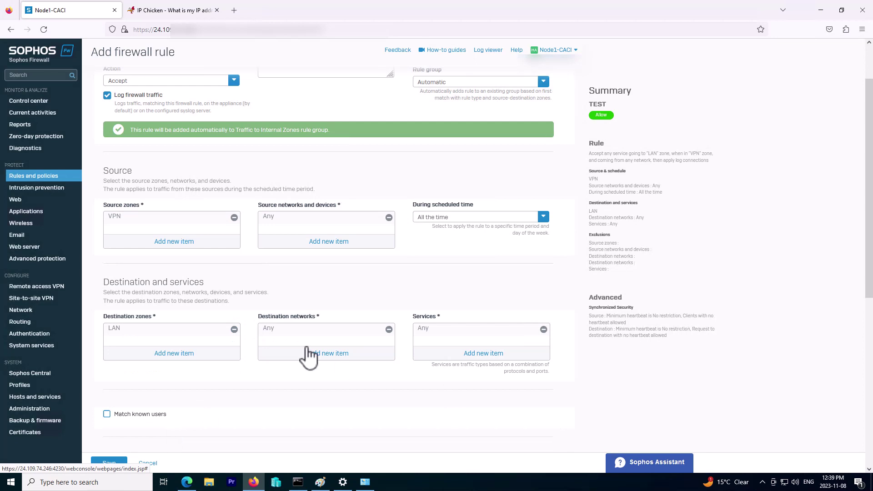
- Save firewall rule TEST and find it under Traffic to Internal Zones
{"action": "scroll", "coordinate": [196, 419], "scroll_direction": "down", "scroll_amount": 2}
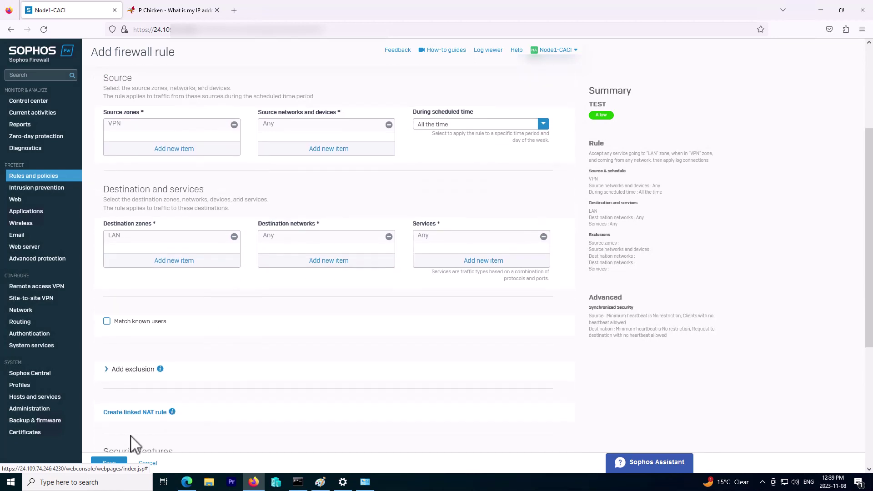
{"action": "left_click", "coordinate": [109, 463]}
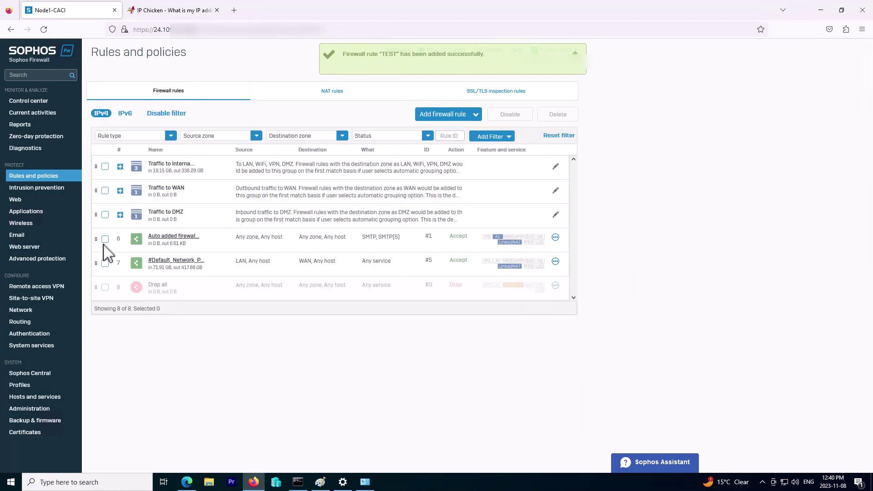
{"action": "left_click", "coordinate": [121, 167]}
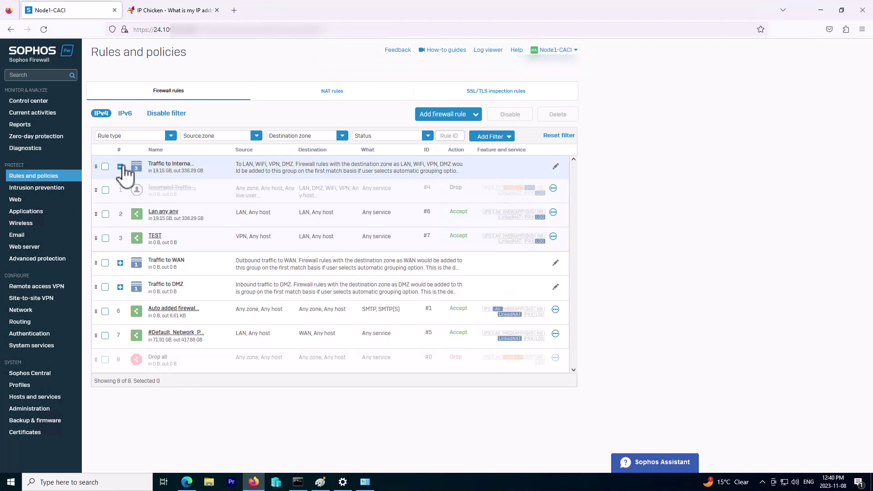
{"action": "left_click_drag", "start_coordinate": [122, 167], "coordinate": [264, 374]}
- In the Command Prompt, ping 10.116.1.101 and cancel it when no replies come back
{"action": "left_click", "coordinate": [298, 482]}
{"action": "left_click", "coordinate": [377, 369]}
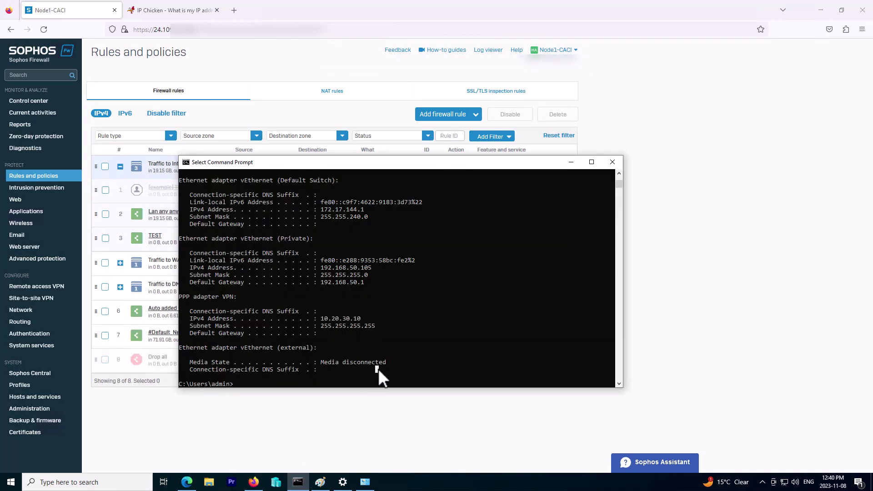
{"action": "key", "text": "Return"}
{"action": "type", "text": "route print"}
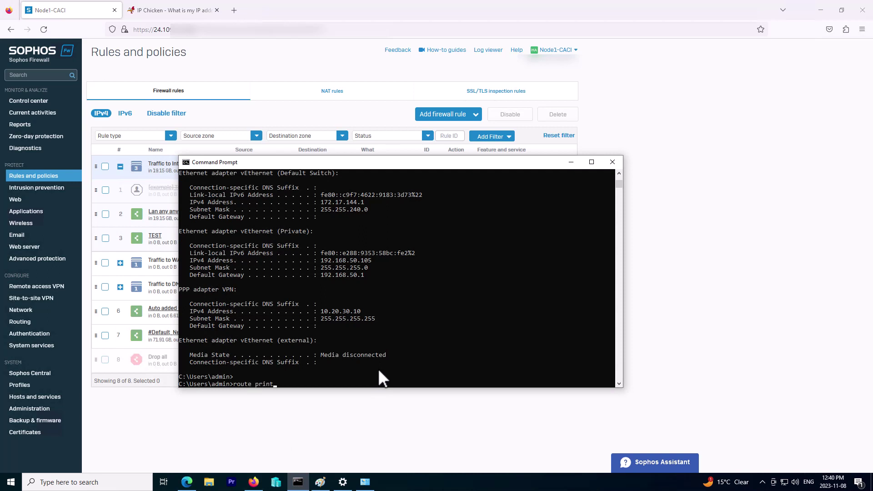
{"action": "key", "text": "Up"}
{"action": "key", "text": "Return"}
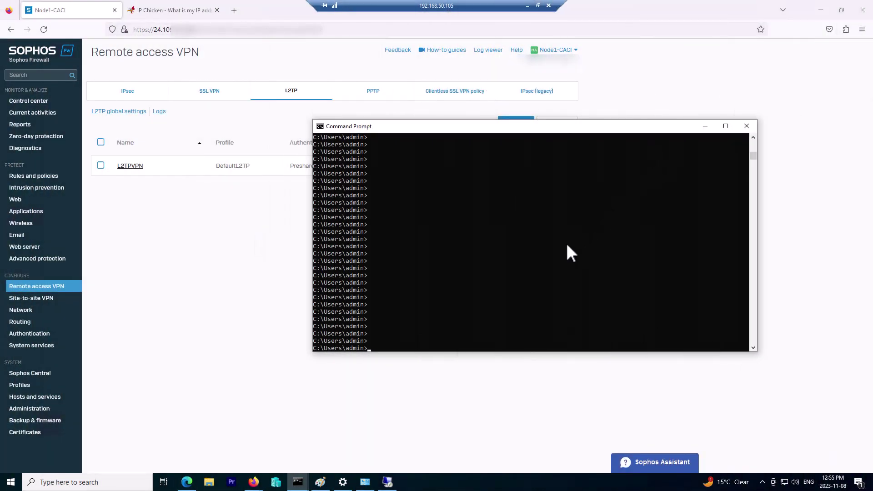
{"action": "type", "text": "ping 10.116.1.101"}
{"action": "key", "text": "Return"}
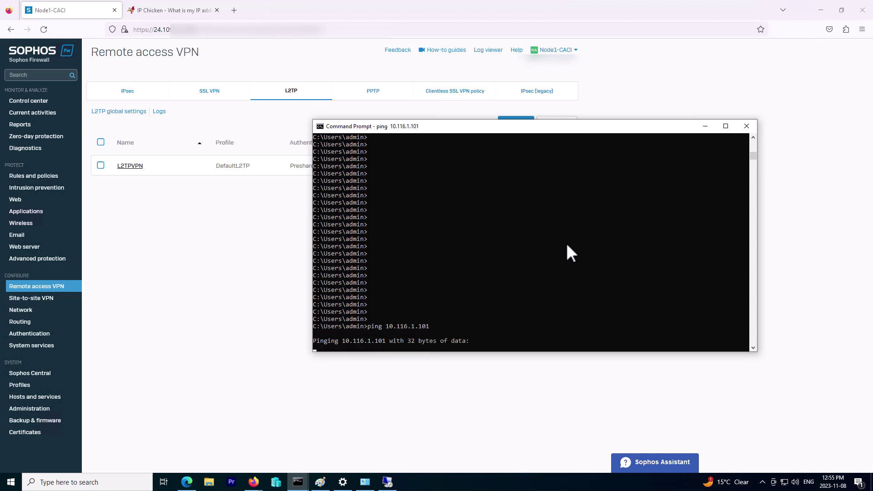
{"action": "key", "text": "ctrl+c"}
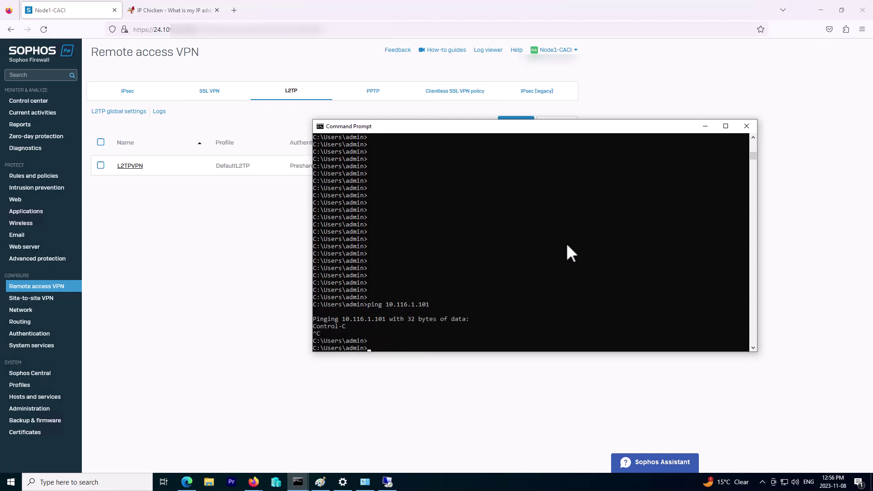
- Ping 10.116.2.252 and confirm four replies with 0% loss
{"action": "key", "text": "Up"}
{"action": "type", "text": "2.252"}
{"action": "key", "text": "Return"}
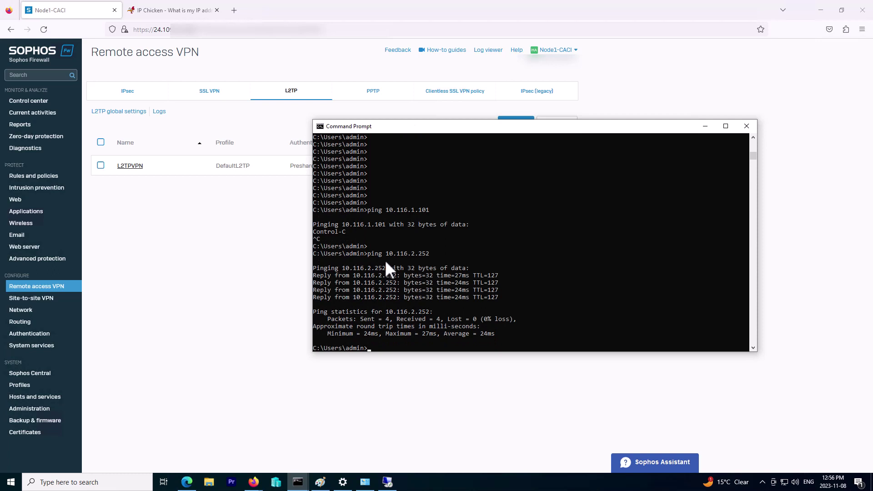
{"action": "left_click_drag", "start_coordinate": [499, 282], "coordinate": [310, 283]}
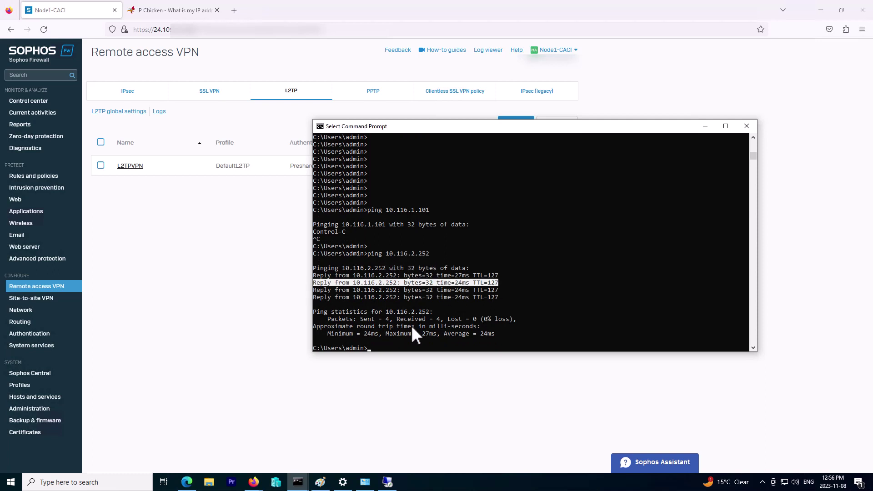